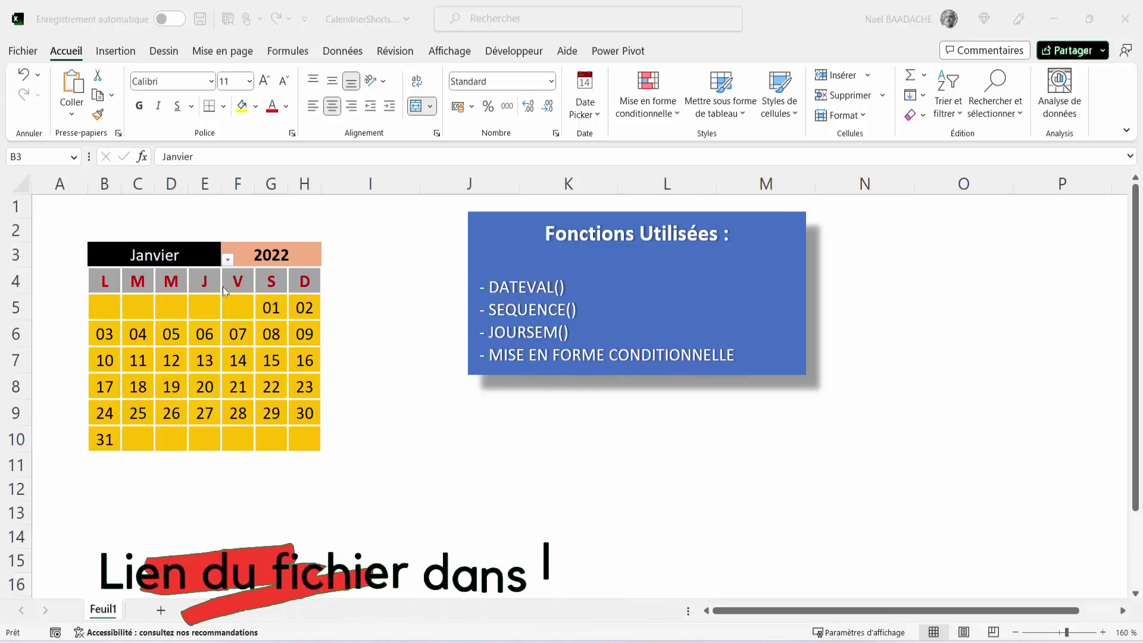
# Step: Set the month in B3 to Septembre and the year in F3 to 2023, then nudge the Fonctions Utilisées box left
pyautogui.click(227, 260)
pyautogui.click(228, 262)
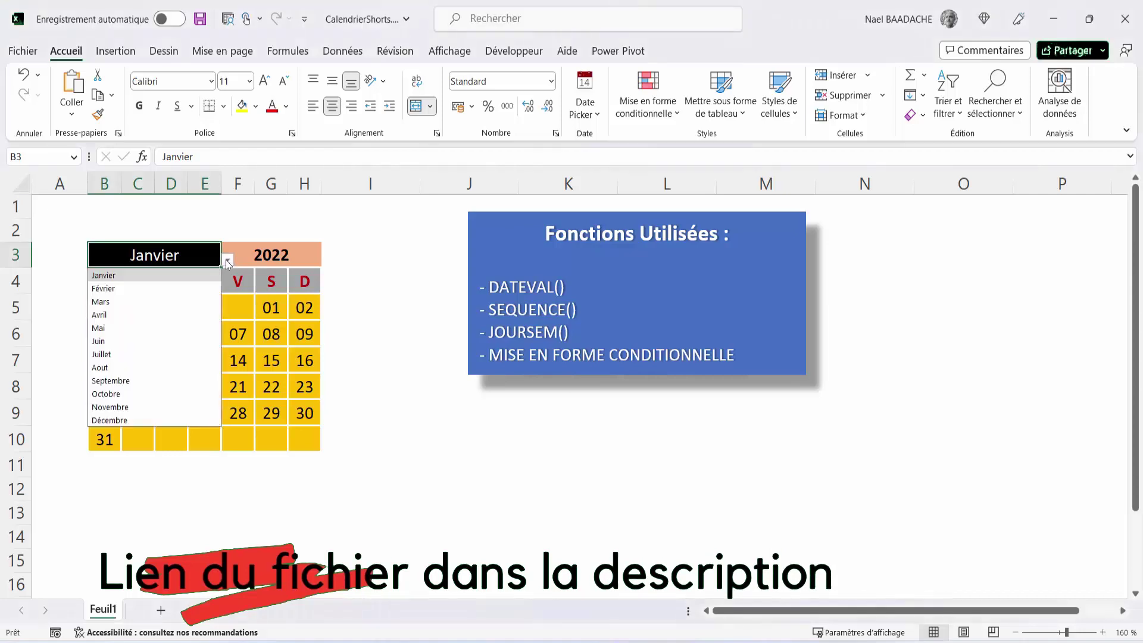
pyautogui.click(128, 381)
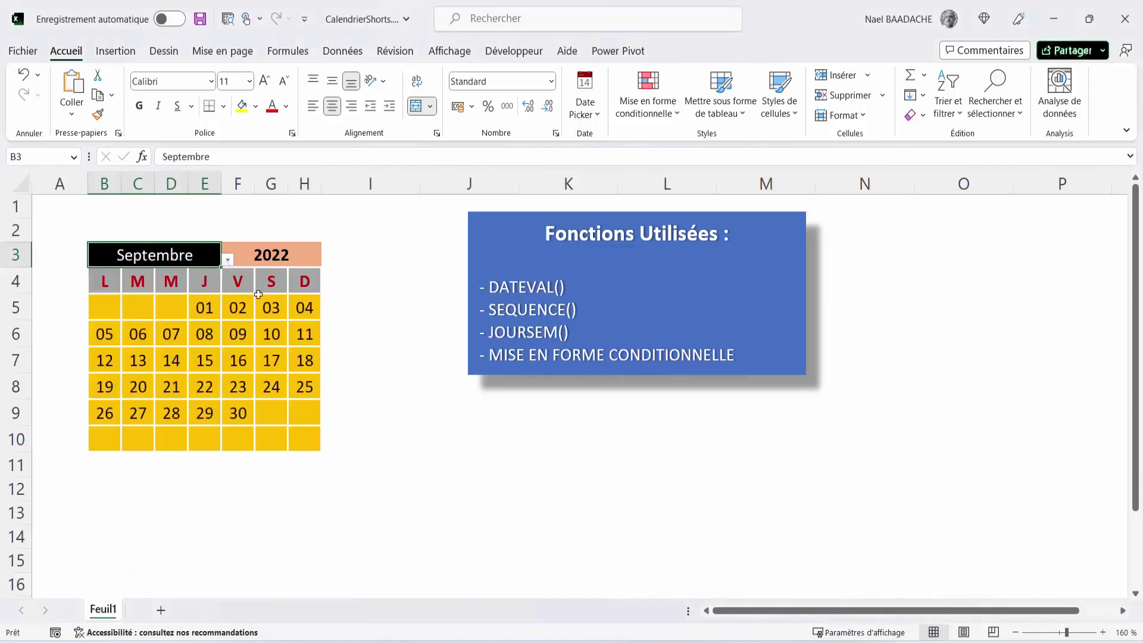
pyautogui.click(274, 257)
pyautogui.write('2')
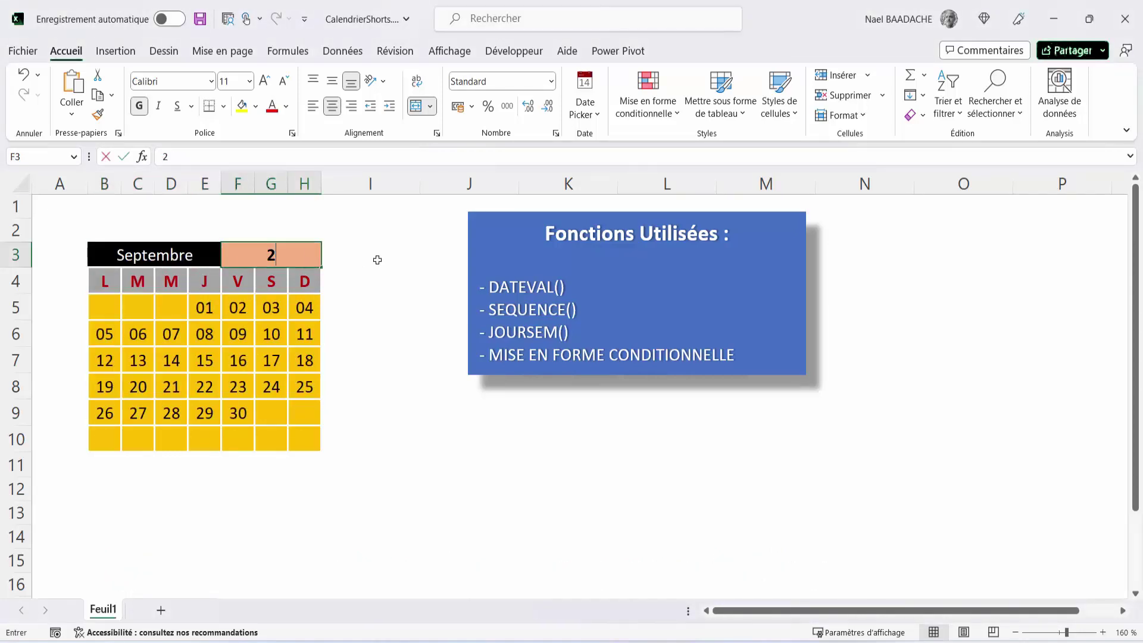
pyautogui.write('023')
pyautogui.press('Return')
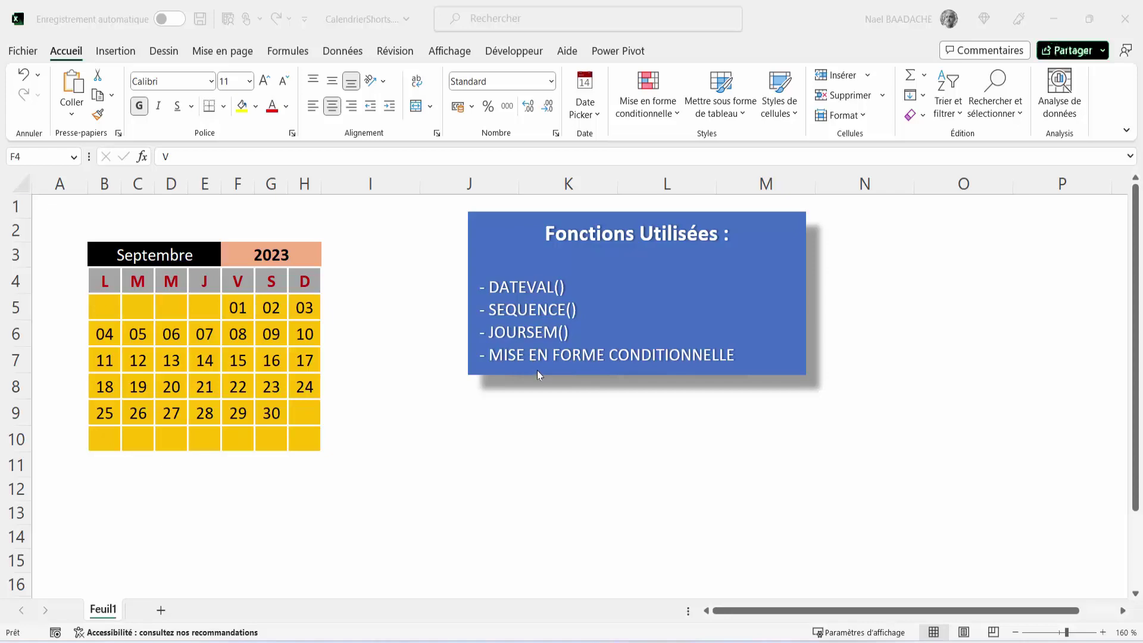
pyautogui.moveTo(537, 370); pyautogui.dragTo(474, 372)
pyautogui.click(522, 463)
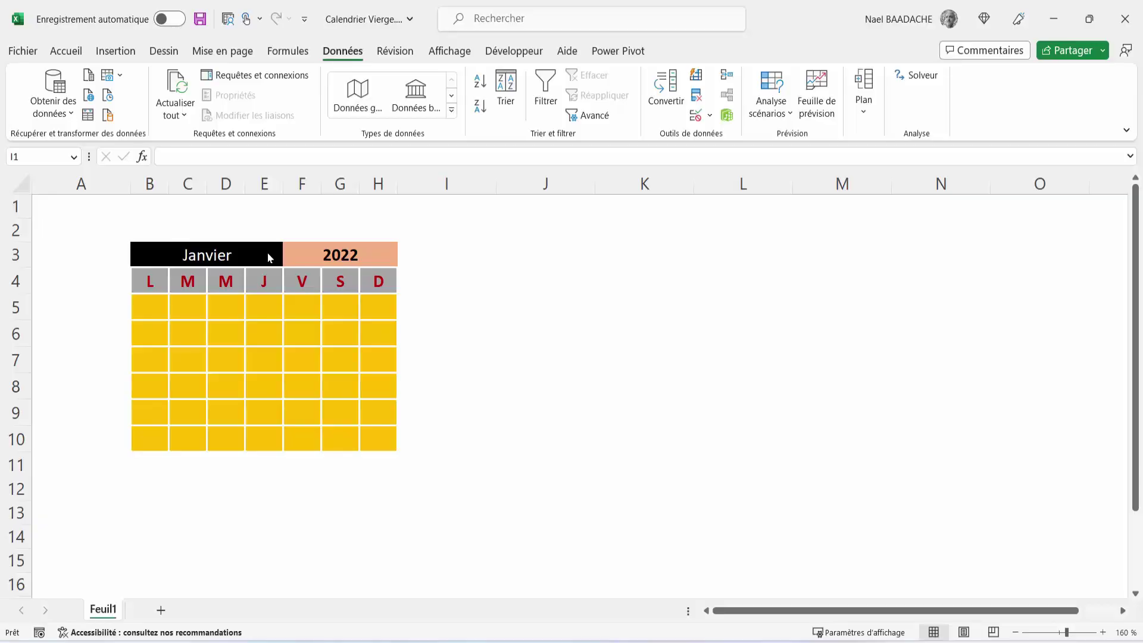
# Step: Enter janvier in K3 and fill it down through décembre in K14
pyautogui.click(261, 253)
pyautogui.click(290, 260)
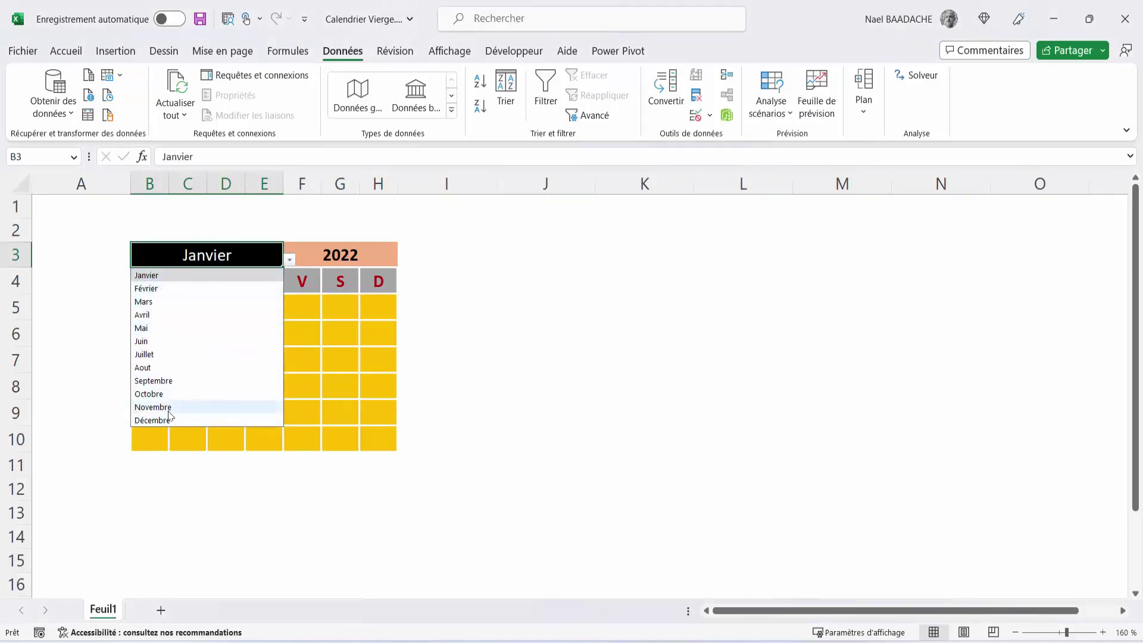
pyautogui.click(679, 259)
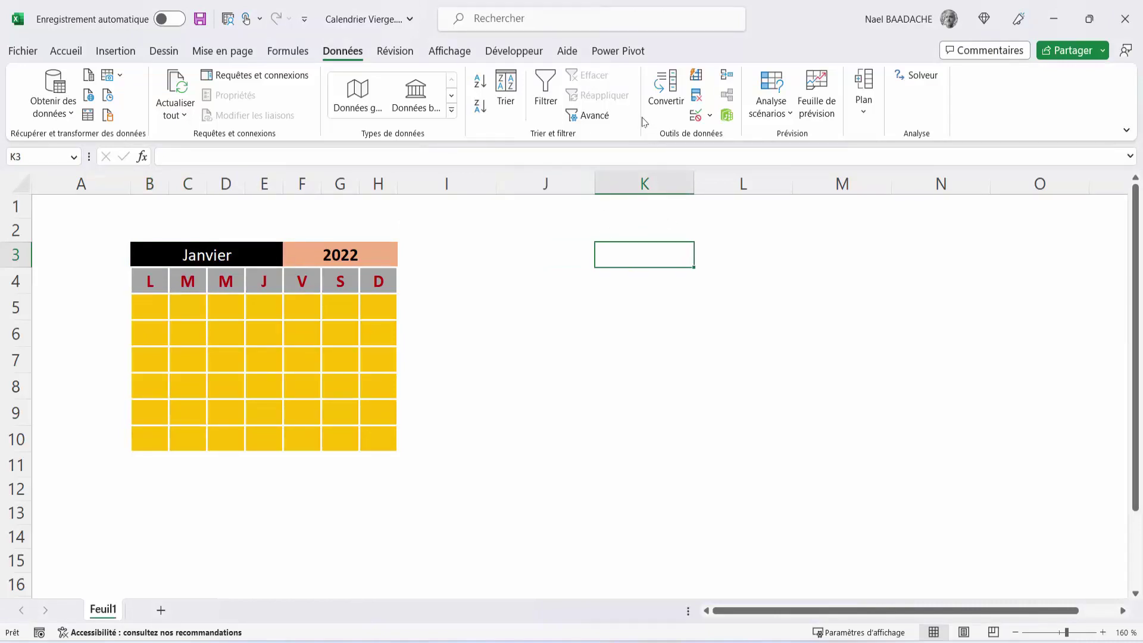
pyautogui.write('ja')
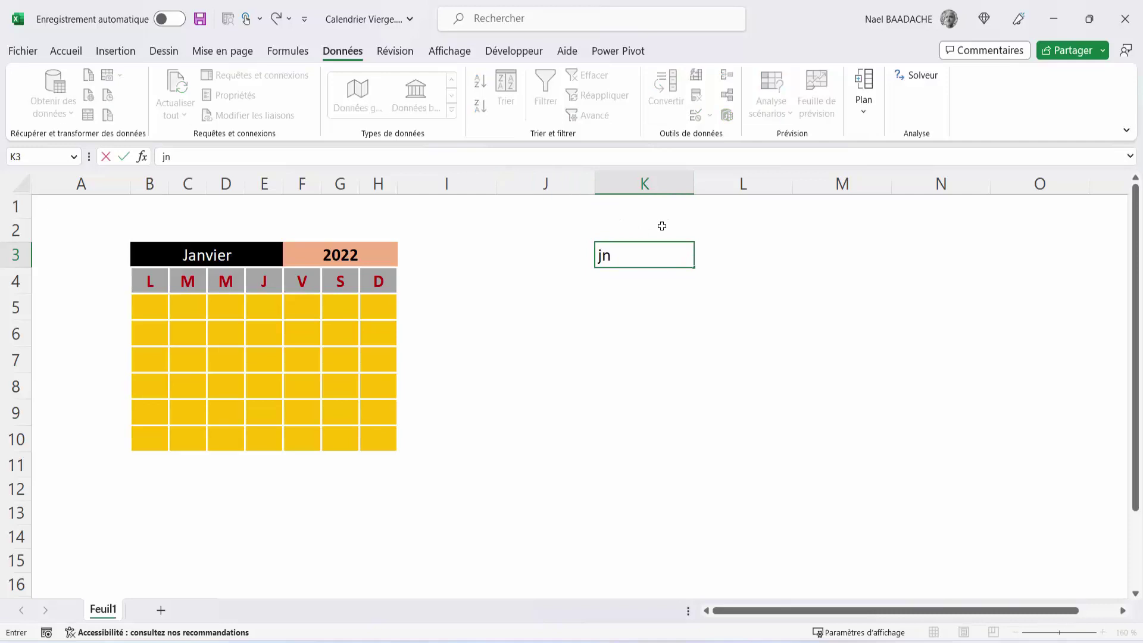
pyautogui.write('nvier')
pyautogui.press('Return')
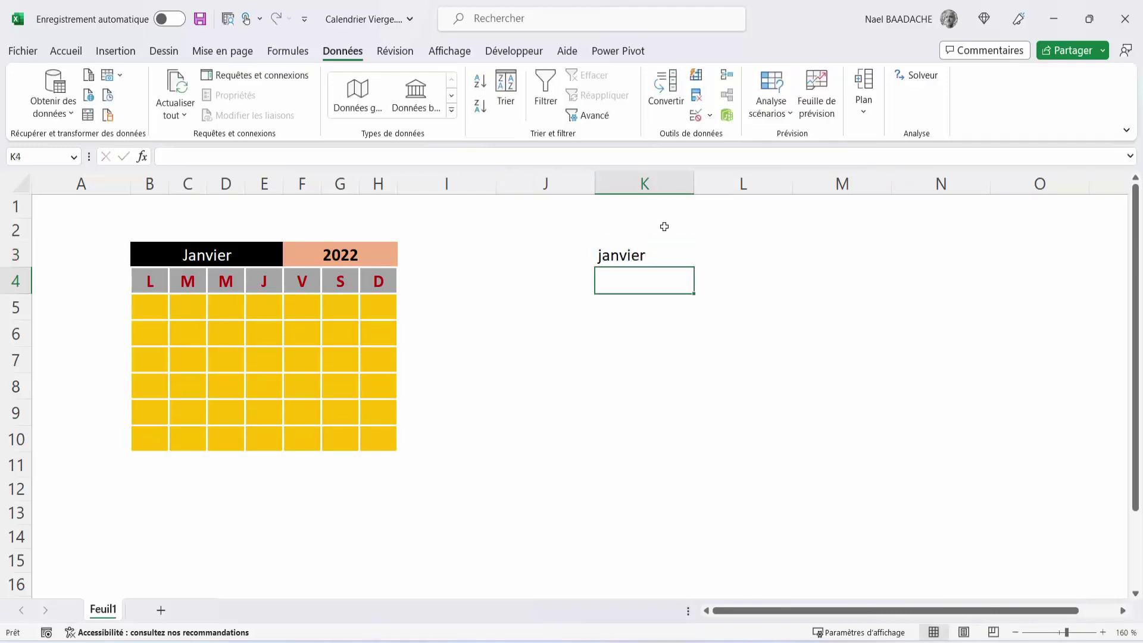
pyautogui.click(651, 257)
pyautogui.moveTo(686, 271); pyautogui.dragTo(685, 545)
pyautogui.click(750, 249)
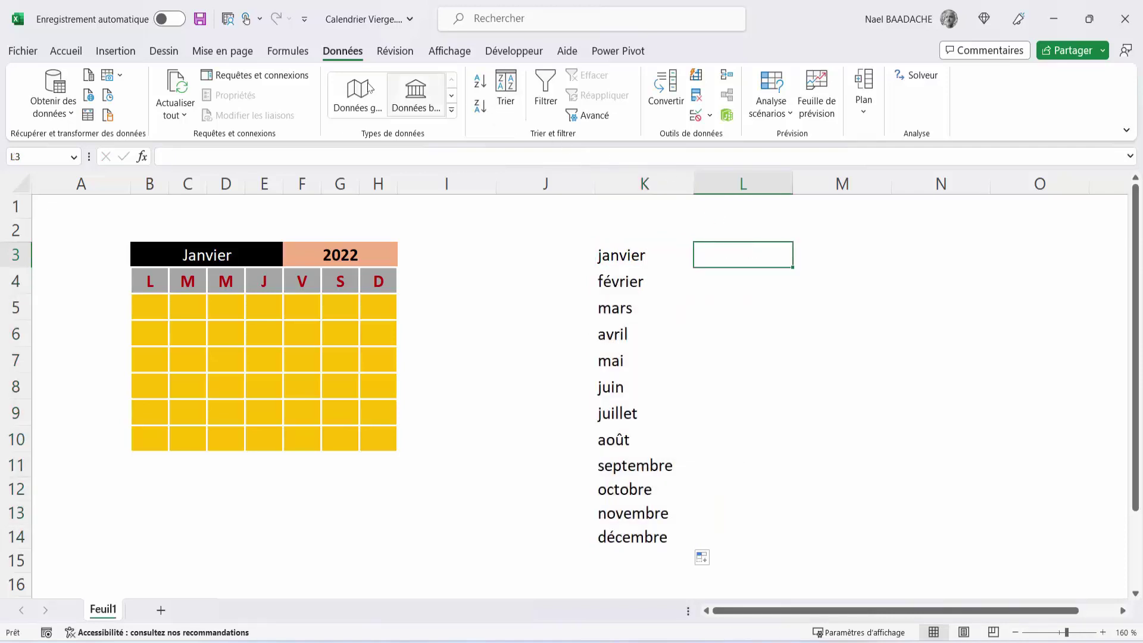
# Step: Add a list validation to L3 with source $K$3:$K$14 and test the month drop-down
pyautogui.click(709, 115)
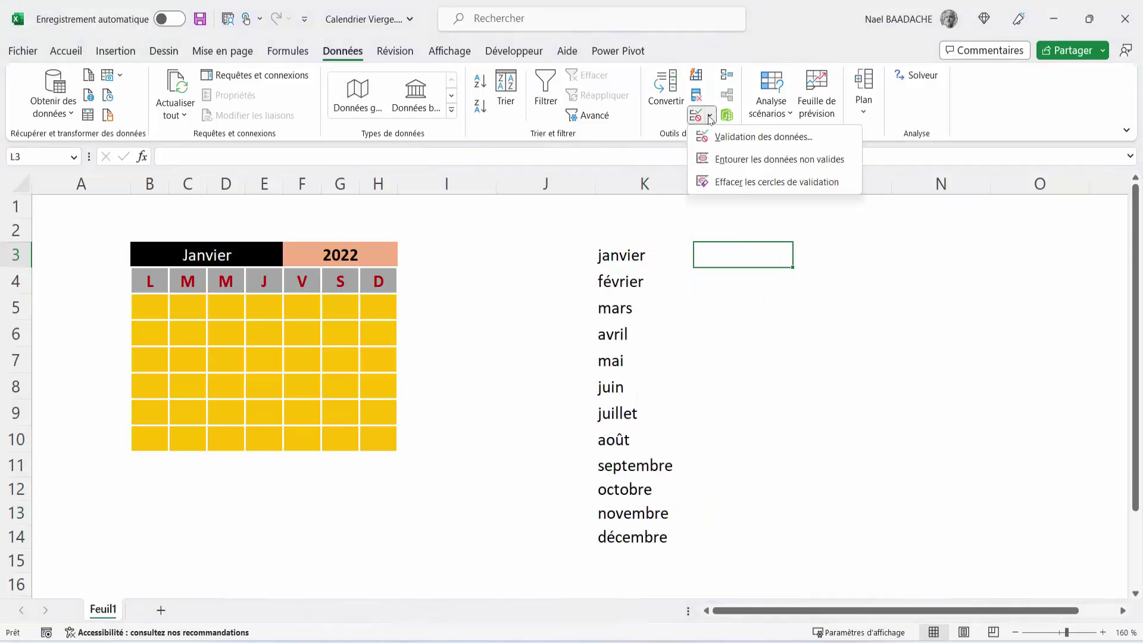
pyautogui.click(724, 135)
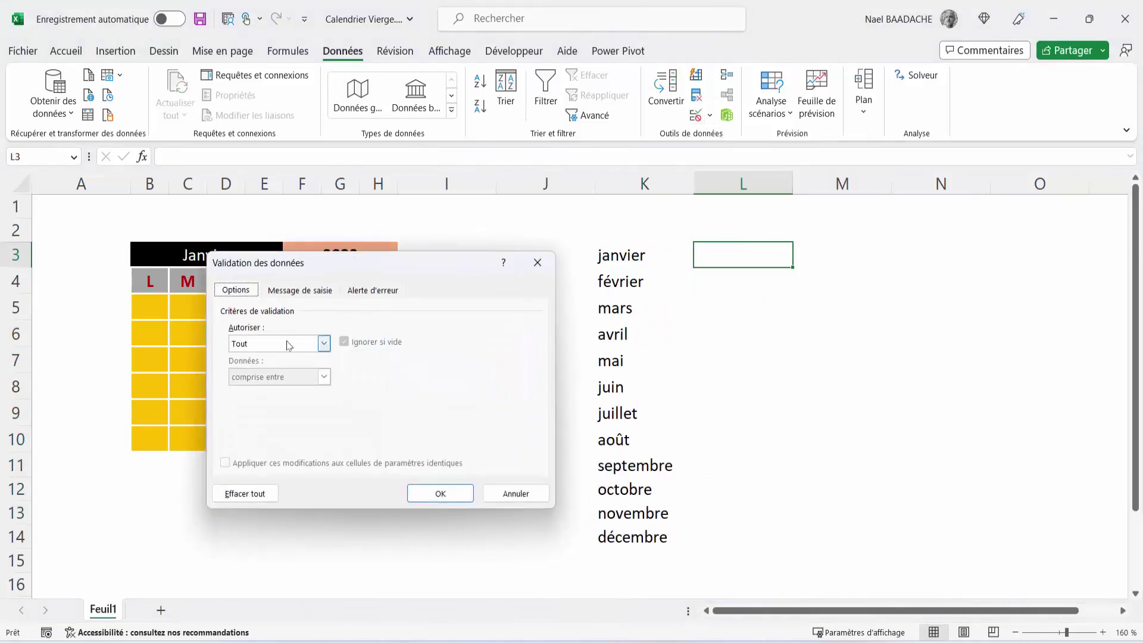
pyautogui.click(290, 344)
pyautogui.click(265, 390)
pyautogui.click(271, 410)
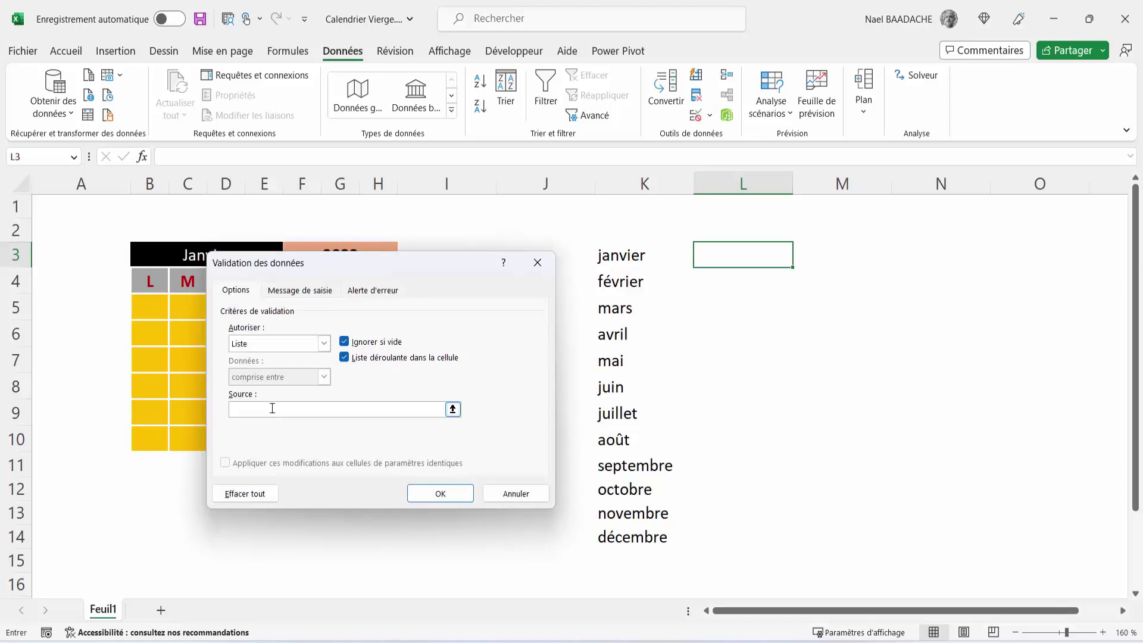
pyautogui.moveTo(643, 255); pyautogui.dragTo(649, 536)
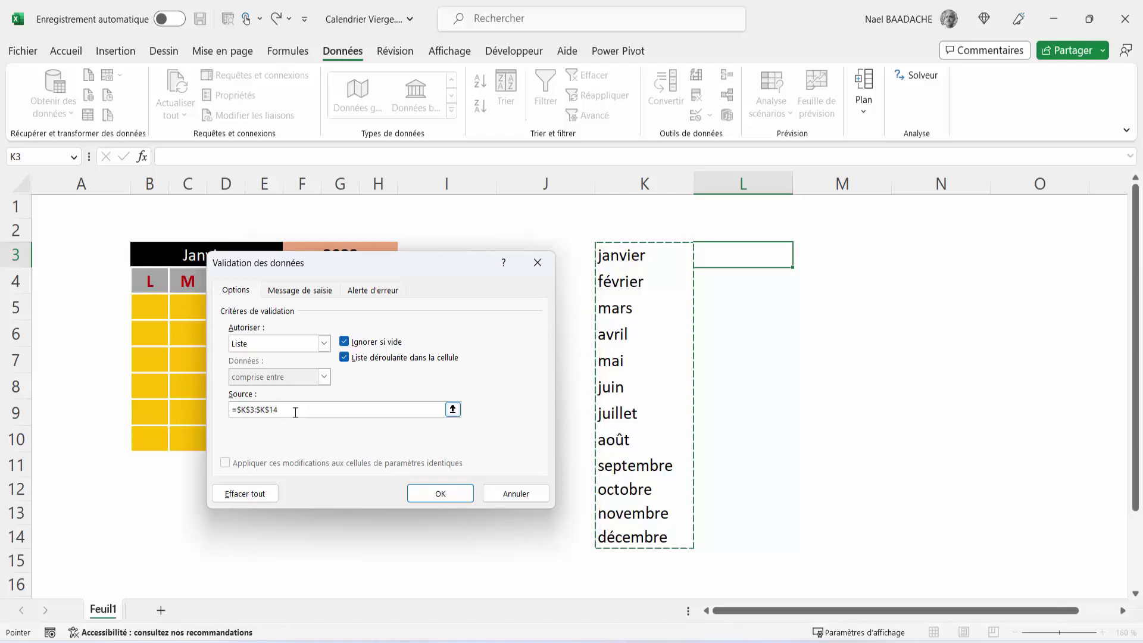
pyautogui.click(440, 493)
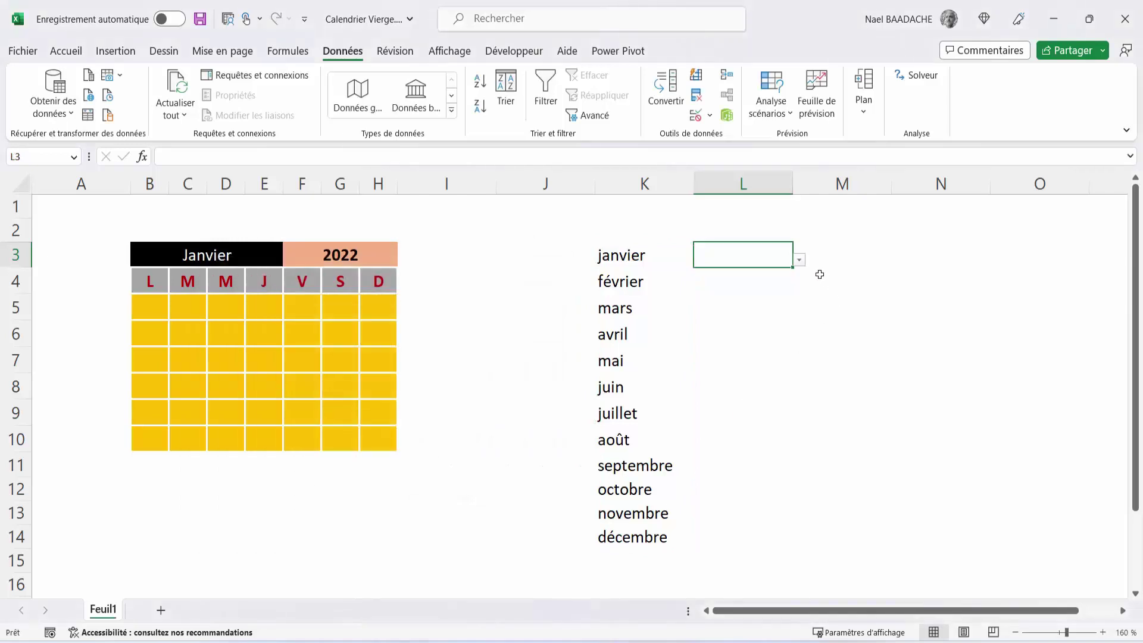
pyautogui.click(798, 261)
pyautogui.click(941, 360)
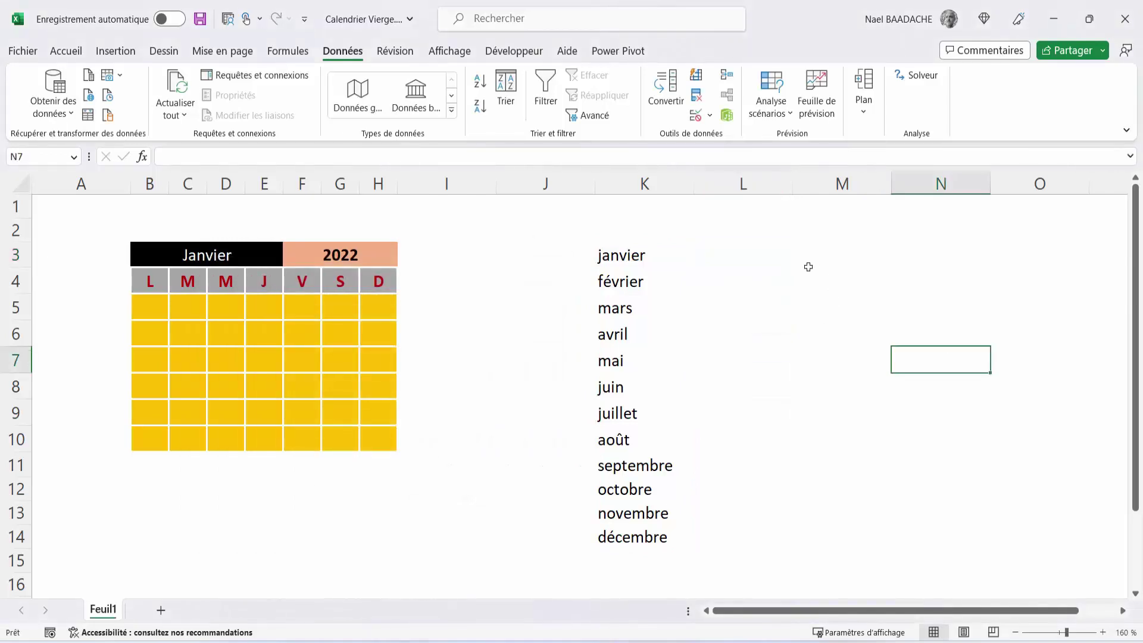
# Step: Delete columns K and L to remove the helper month list
pyautogui.moveTo(640, 183); pyautogui.dragTo(734, 217)
pyautogui.rightClick(734, 218)
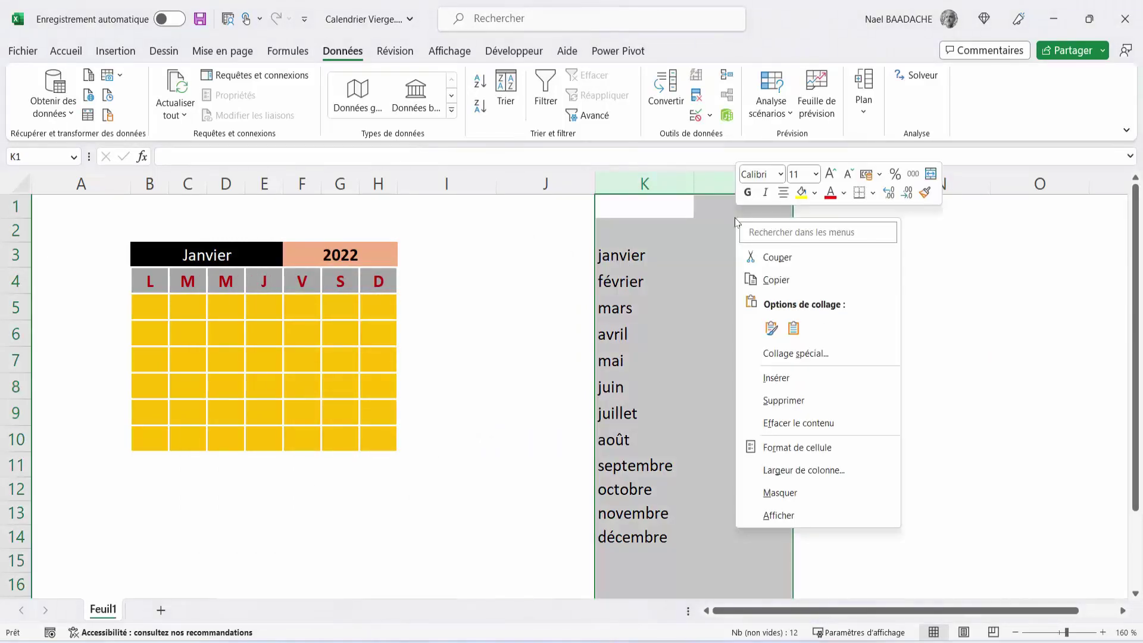
pyautogui.click(774, 398)
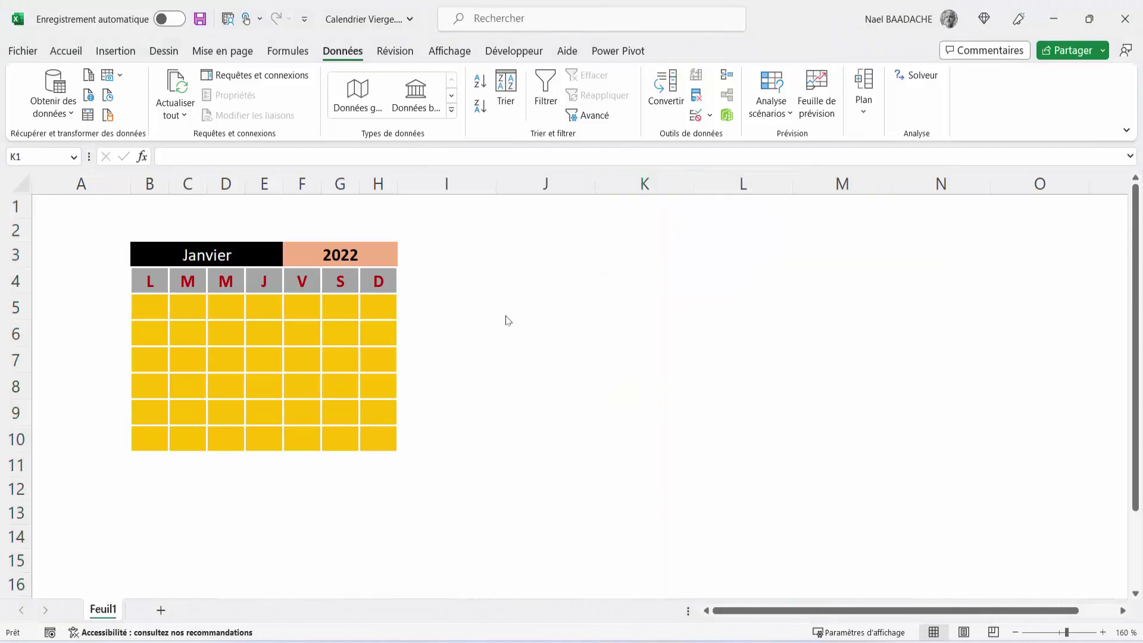
pyautogui.click(442, 210)
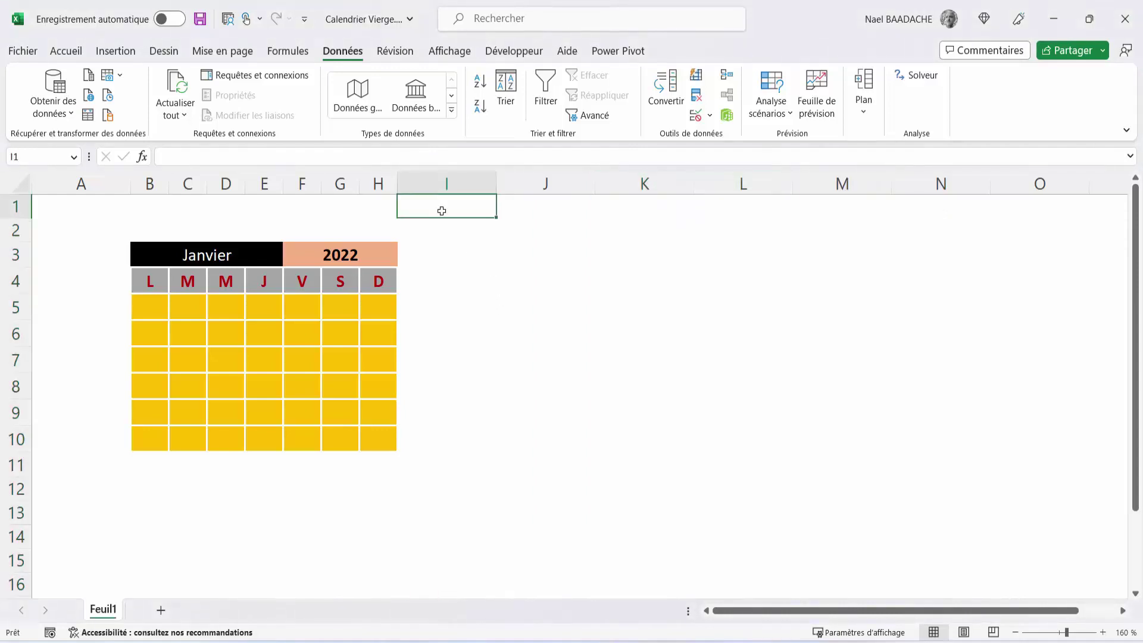
# Step: Enter =DATEVAL("1"&B3&F3) in I1, returning the first-of-month date 44562
pyautogui.click(262, 254)
pyautogui.click(289, 255)
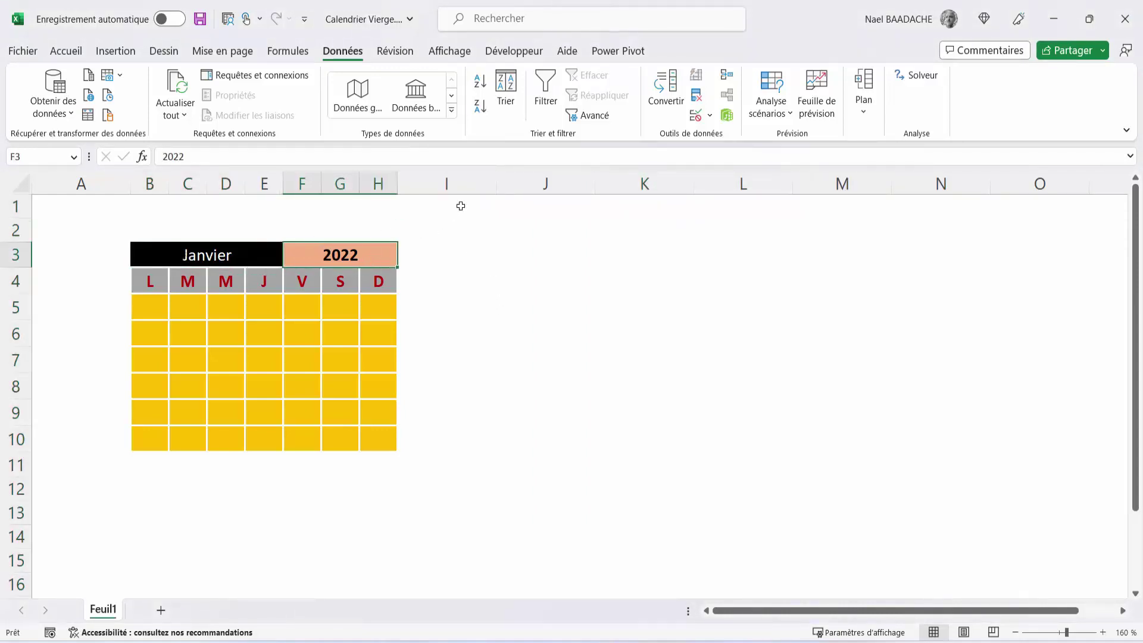
pyautogui.click(461, 206)
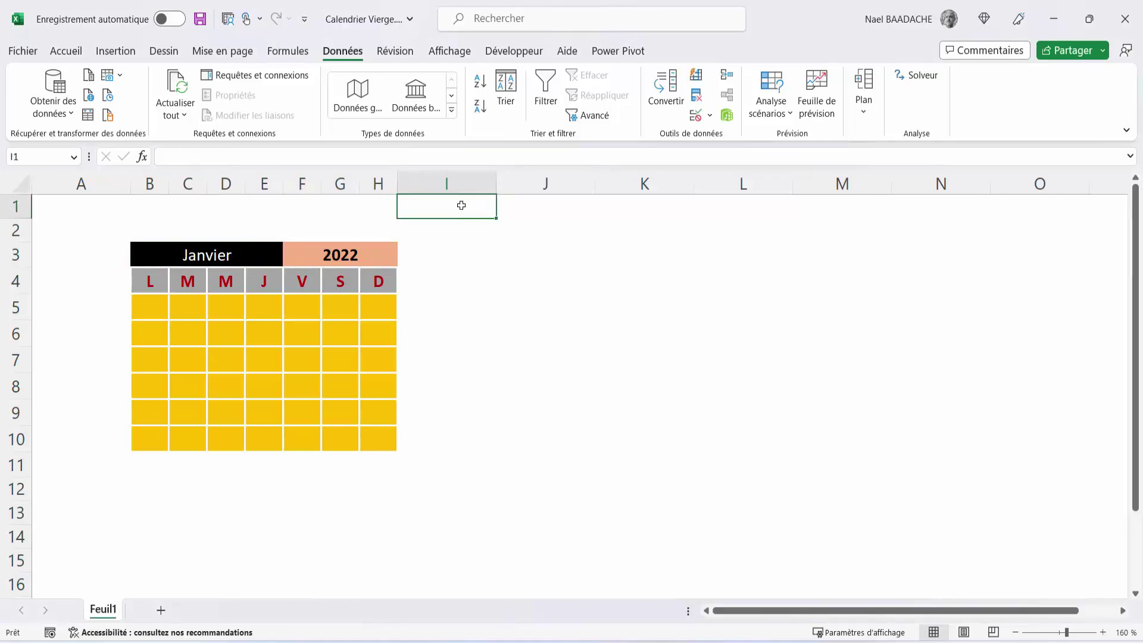
pyautogui.write('=da')
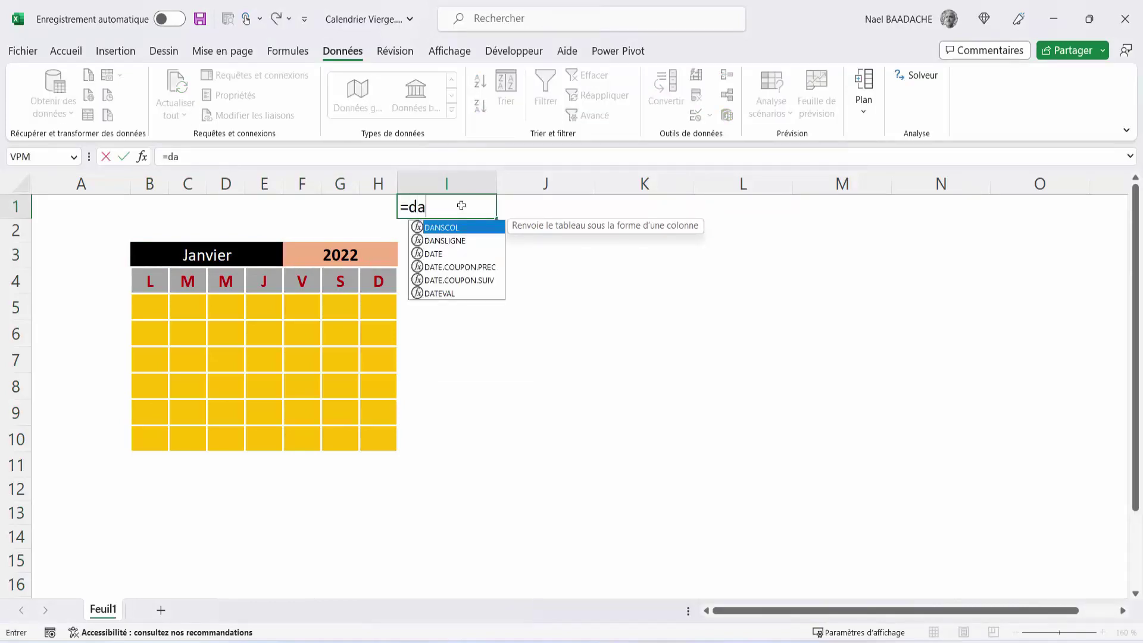
pyautogui.write('teval(')
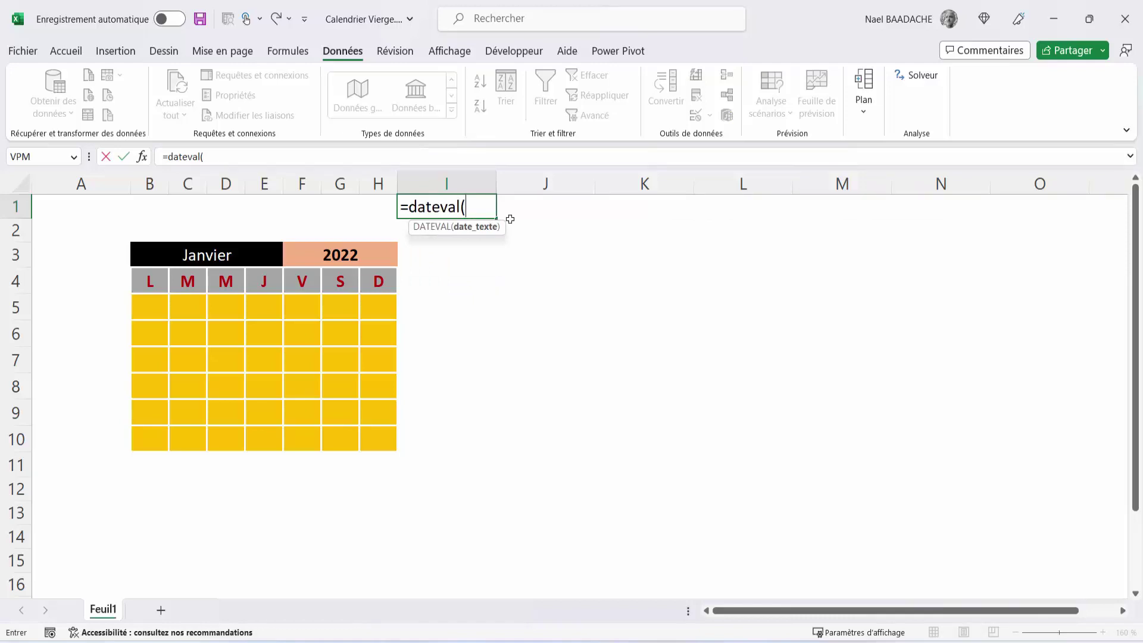
pyautogui.write('1"')
pyautogui.write('&')
pyautogui.click(210, 254)
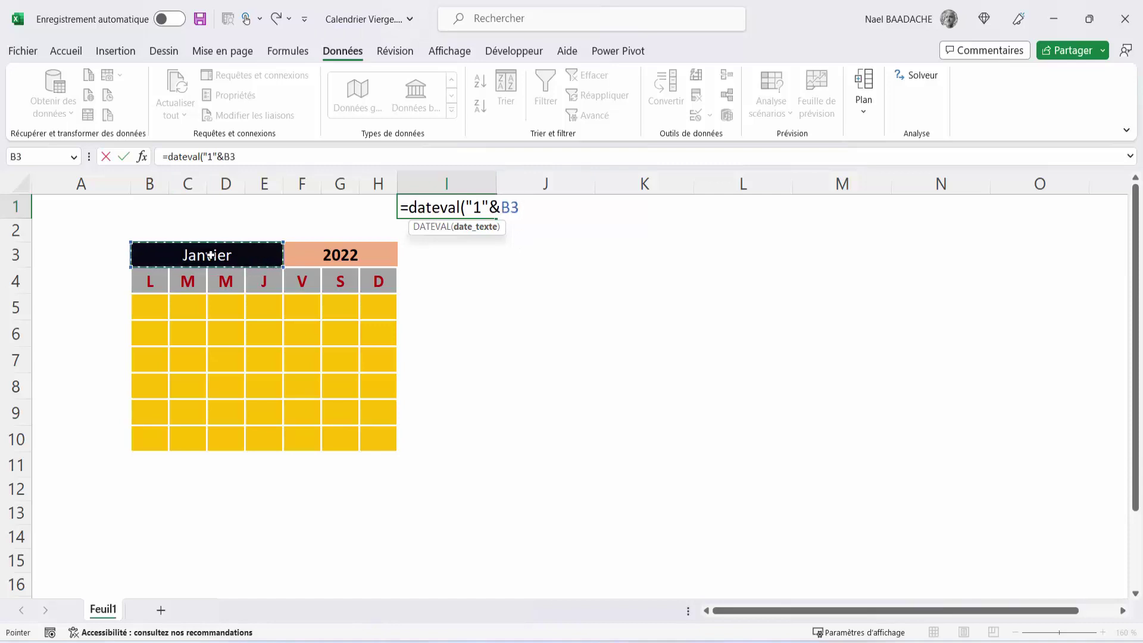
pyautogui.write('&')
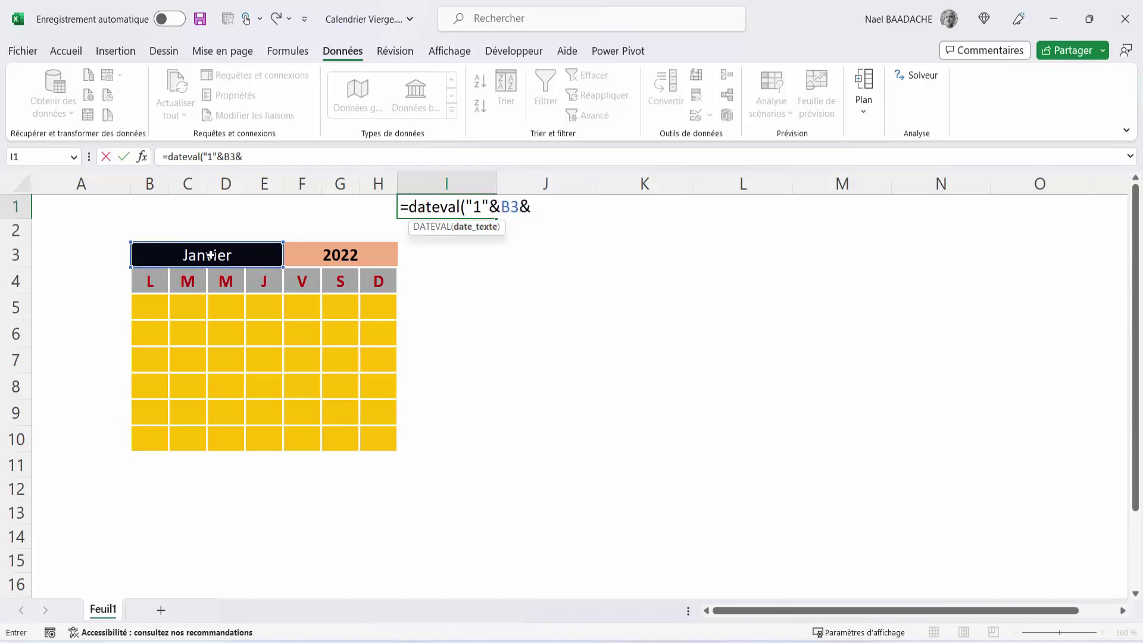
pyautogui.click(351, 254)
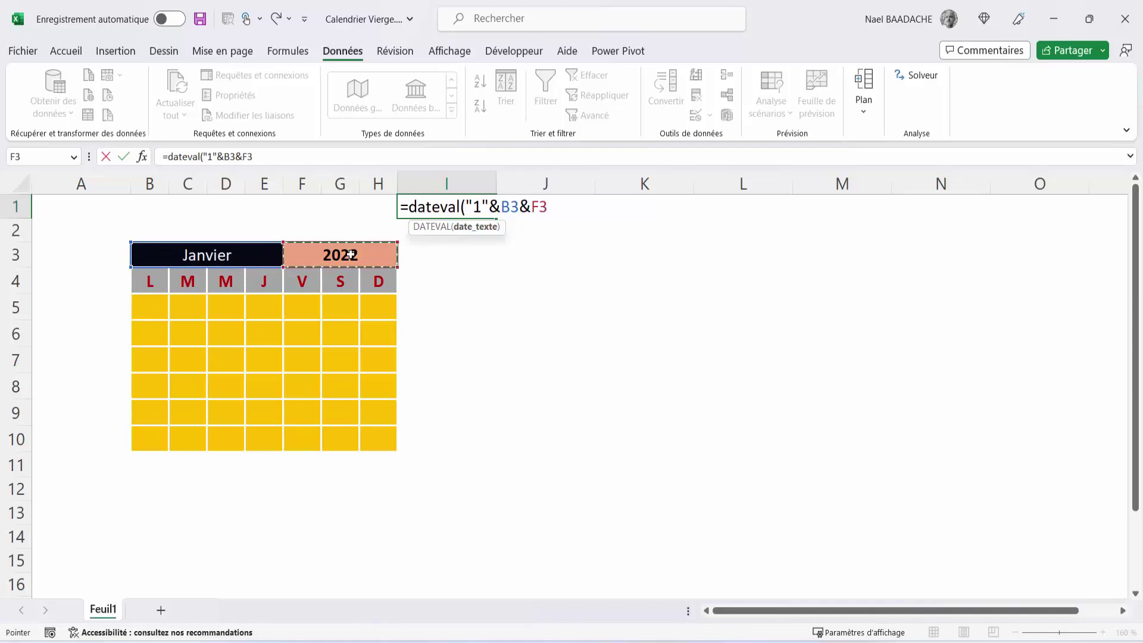
pyautogui.write(')')
pyautogui.press('Return')
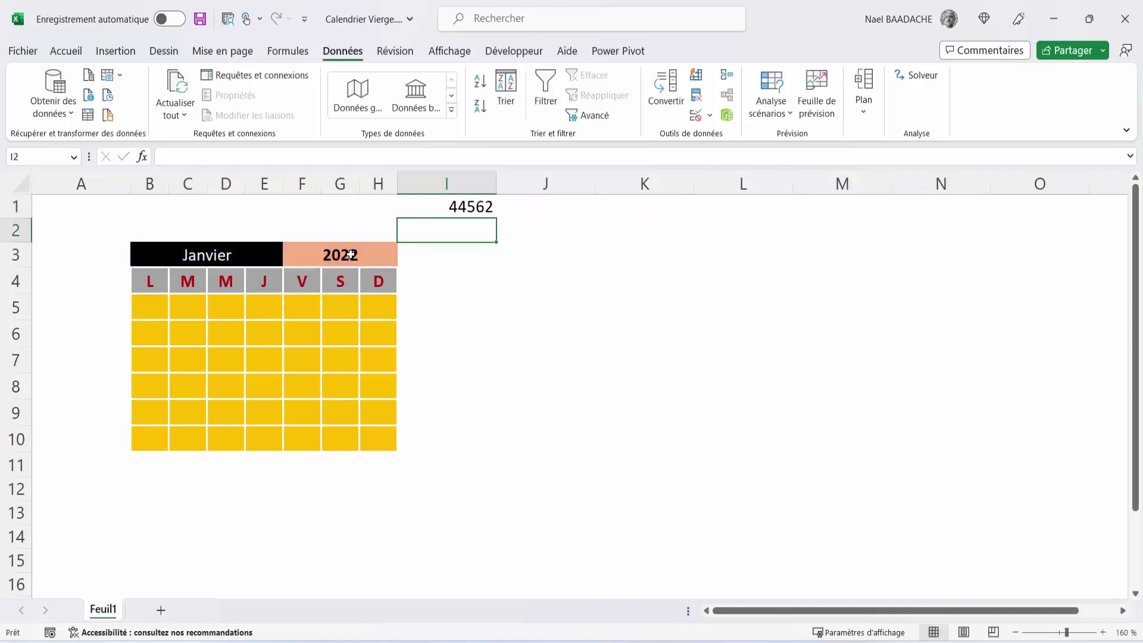
pyautogui.click(463, 209)
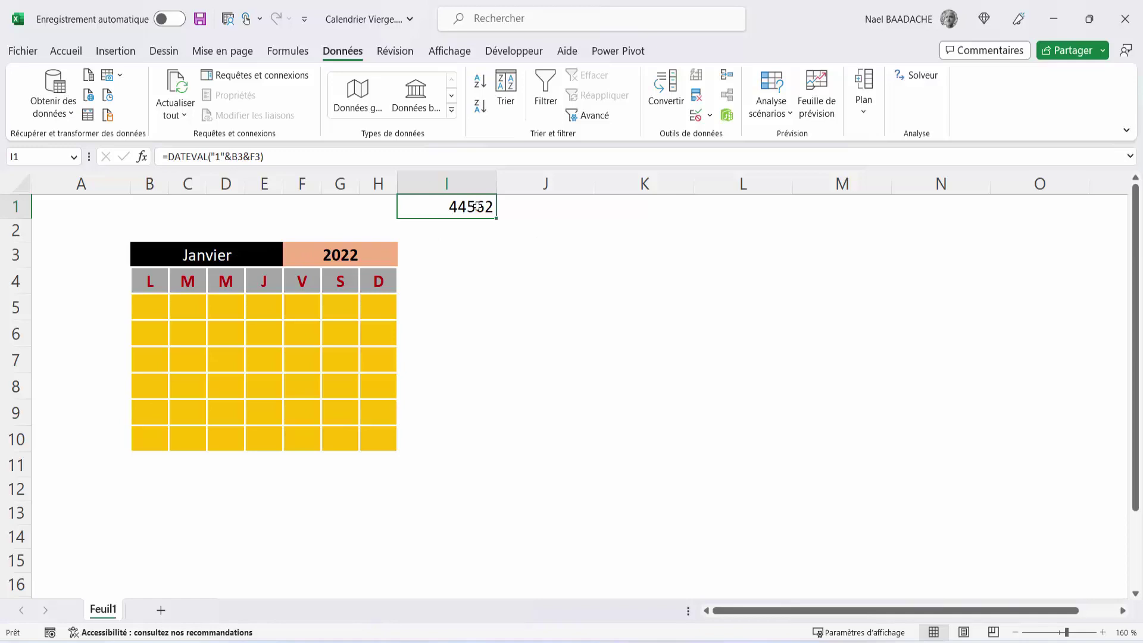
# Step: Name cell I1 'Date' using the Name Box
pyautogui.click(58, 156)
pyautogui.write('Date')
pyautogui.press('Return')
# Step: Give I1 the custom number format ;; so its date value is hidden
pyautogui.rightClick(451, 208)
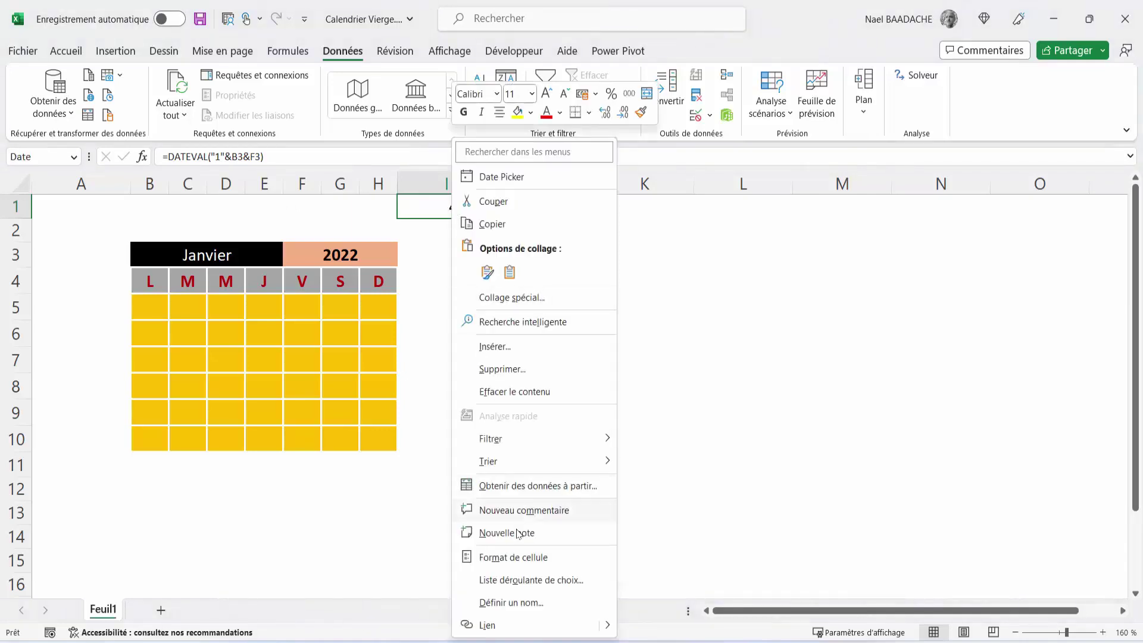
pyautogui.click(511, 560)
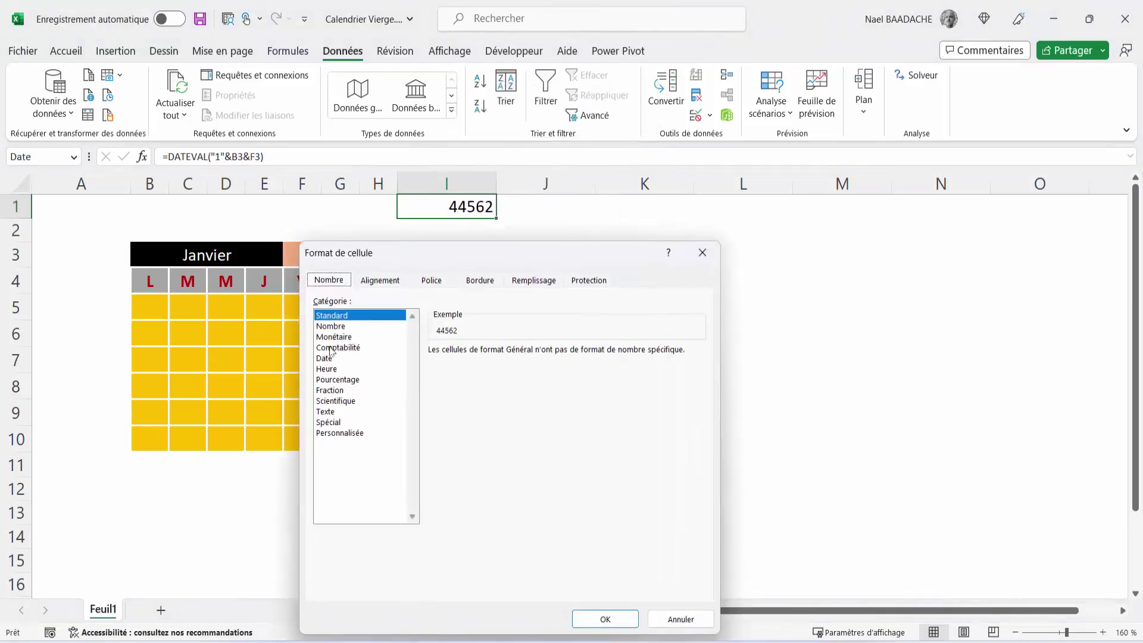
pyautogui.click(350, 433)
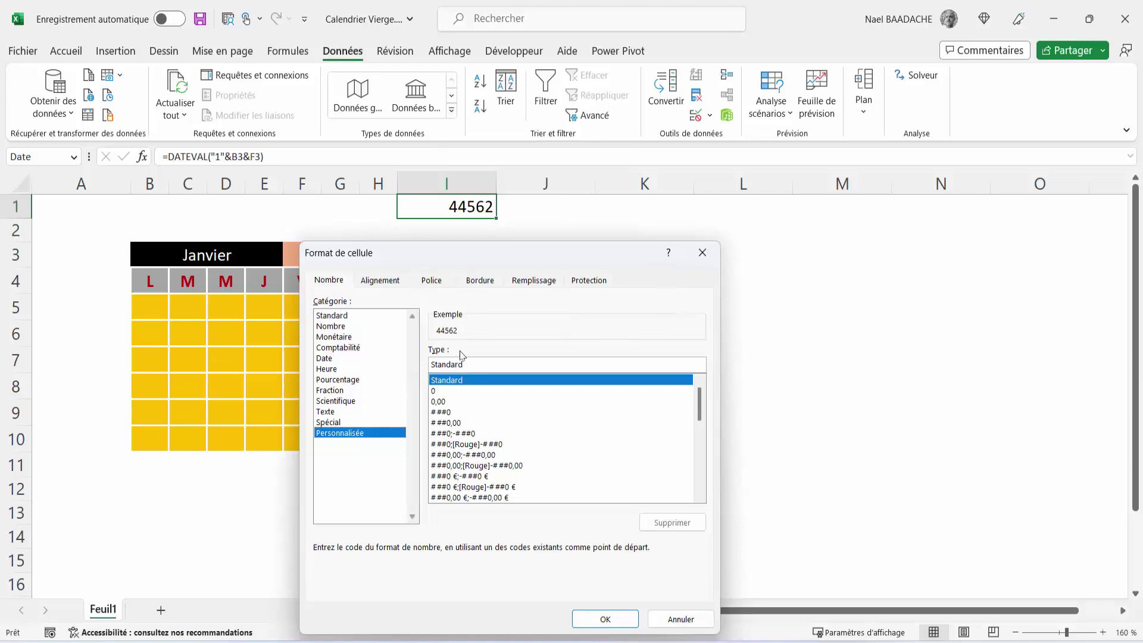
pyautogui.moveTo(477, 367); pyautogui.dragTo(406, 368)
pyautogui.write(';;;')
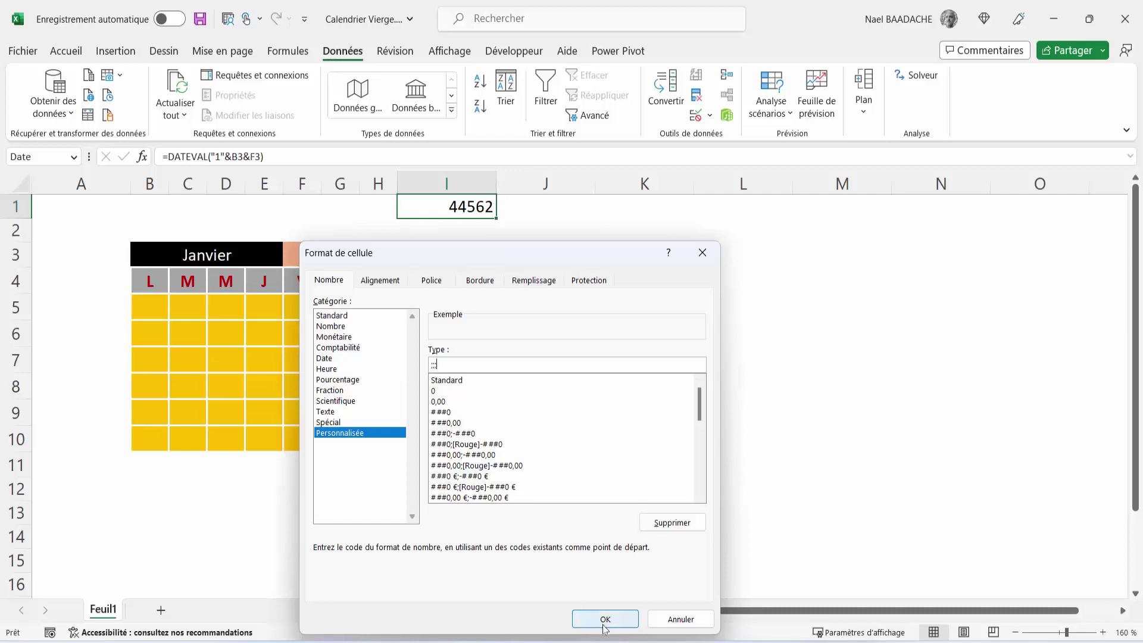
pyautogui.click(603, 619)
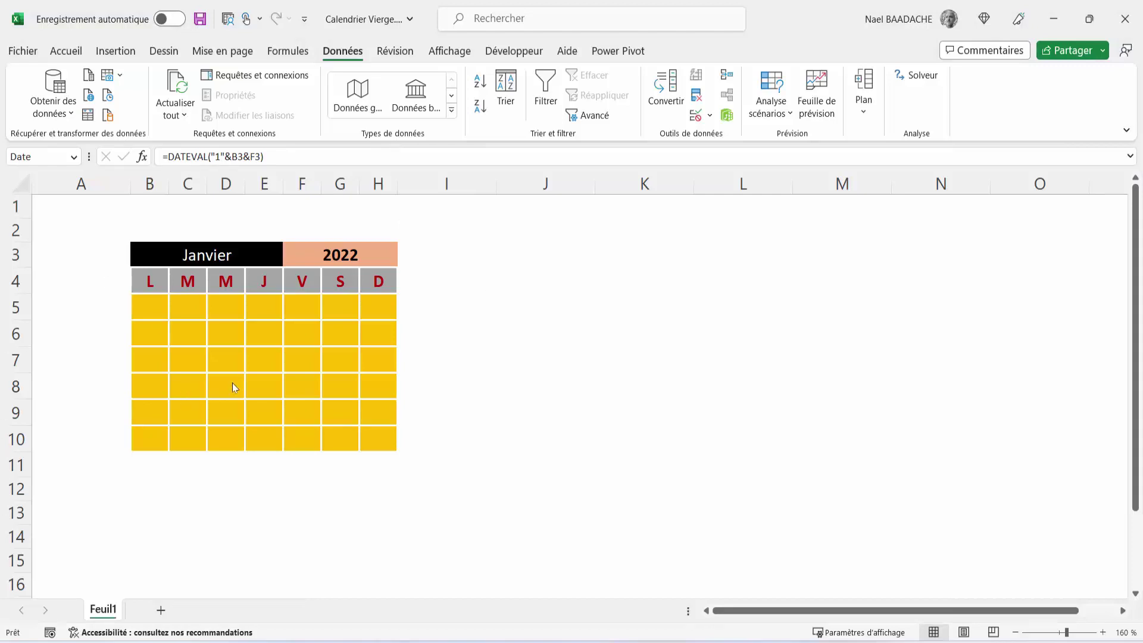
pyautogui.moveTo(149, 307); pyautogui.dragTo(380, 444)
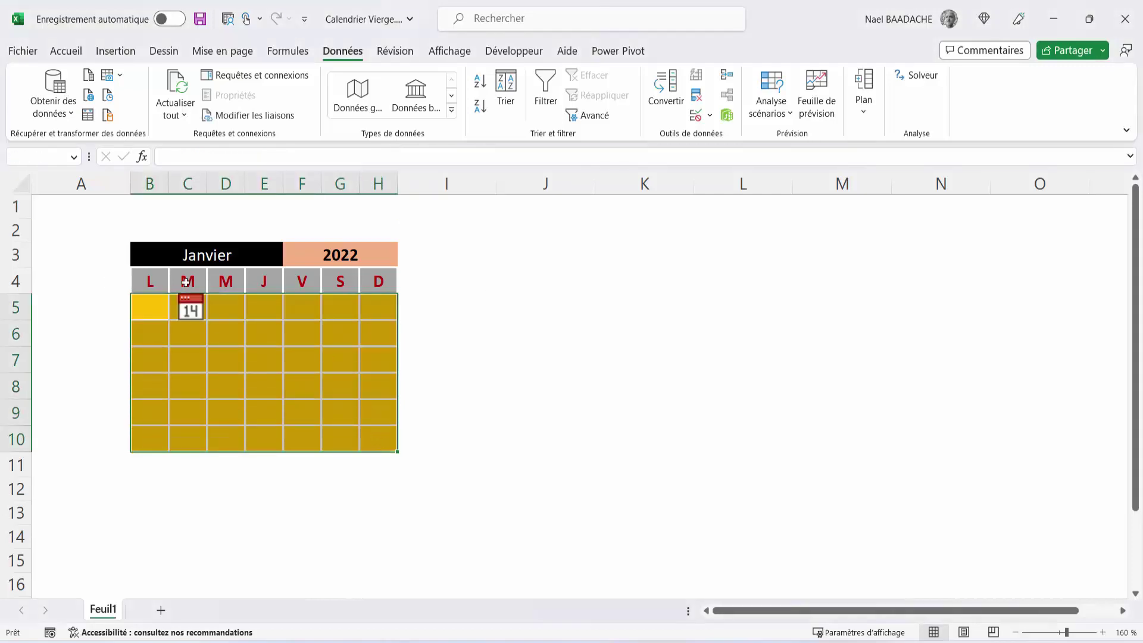
pyautogui.click(551, 300)
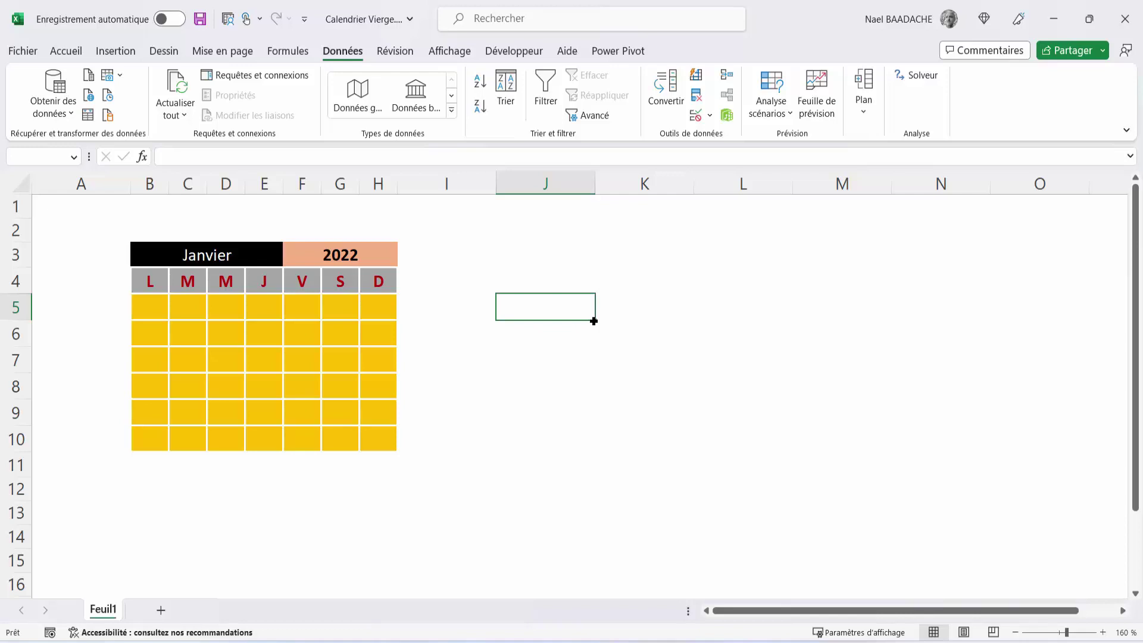
pyautogui.write('=')
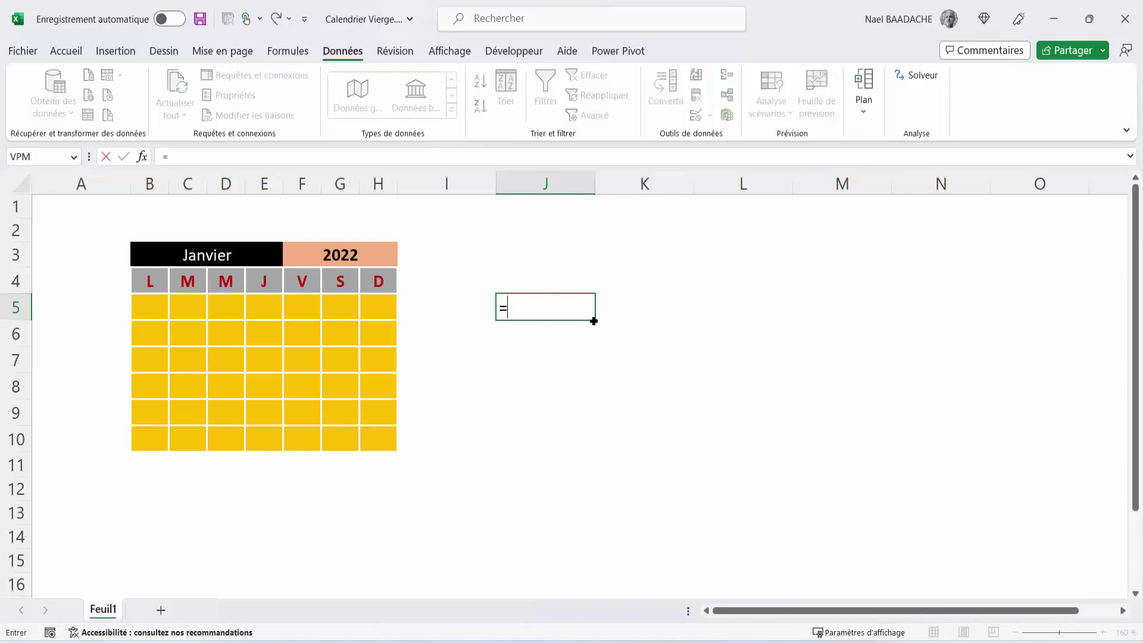
pyautogui.write('sequence(')
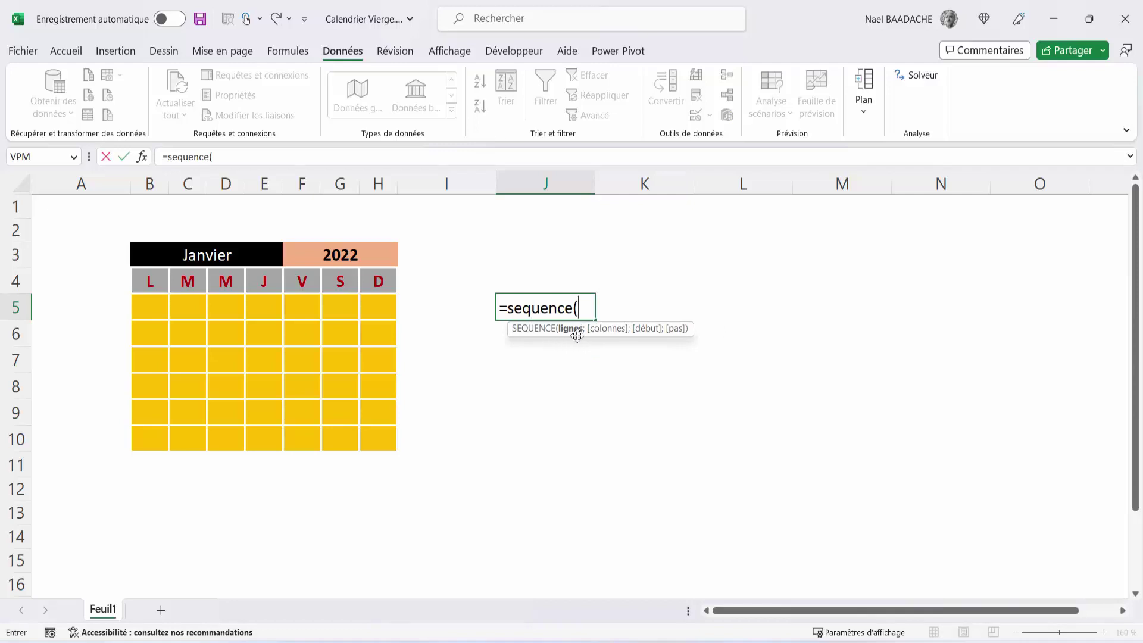
pyautogui.write('6')
pyautogui.write(';')
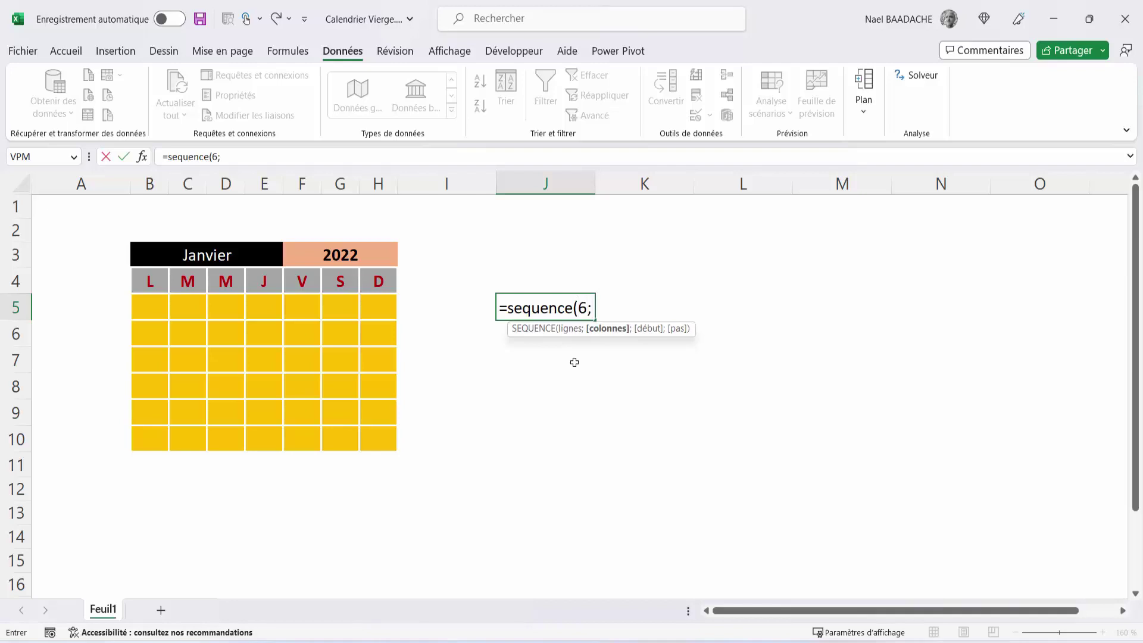
pyautogui.write('7')
pyautogui.write(';')
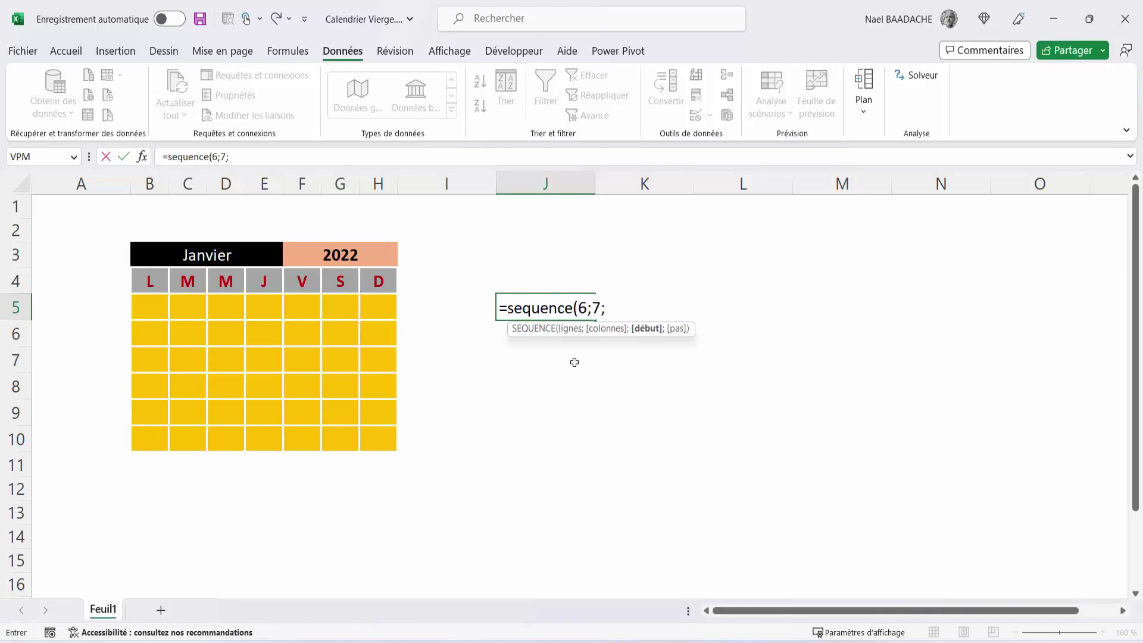
pyautogui.write('10')
pyautogui.write(';')
pyautogui.write('5')
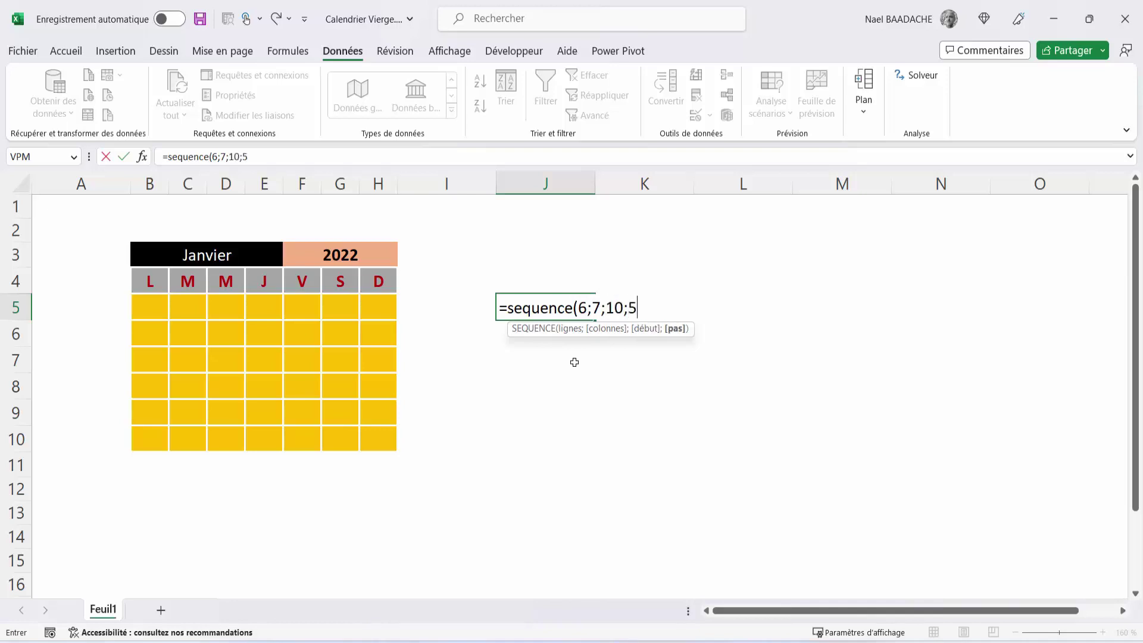
pyautogui.press('Return')
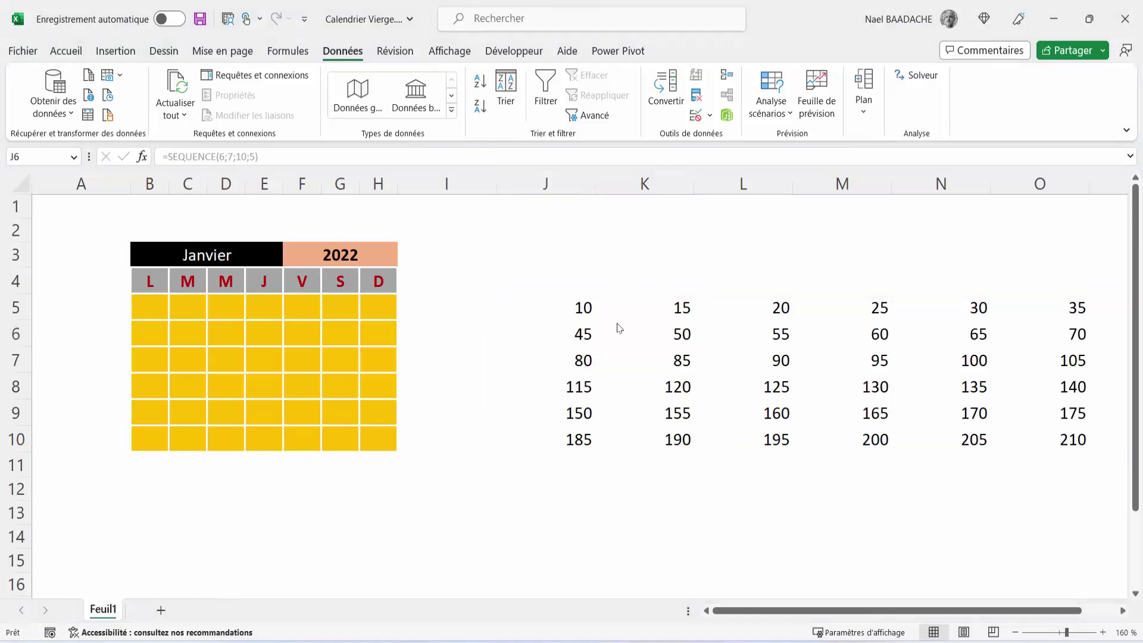
pyautogui.click(578, 307)
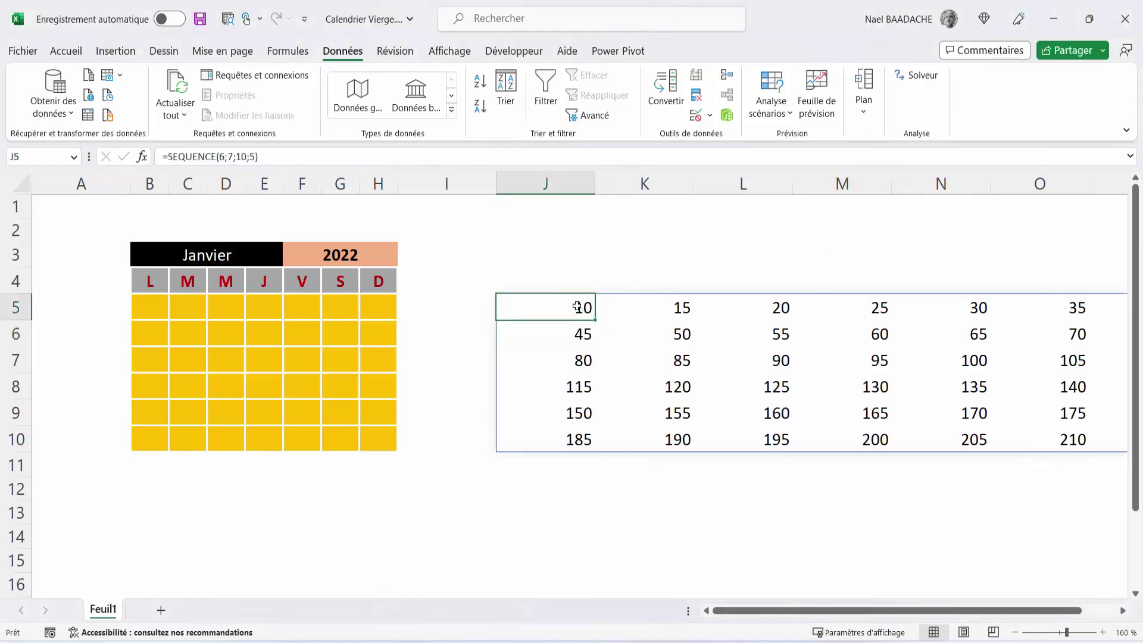
pyautogui.press('Delete')
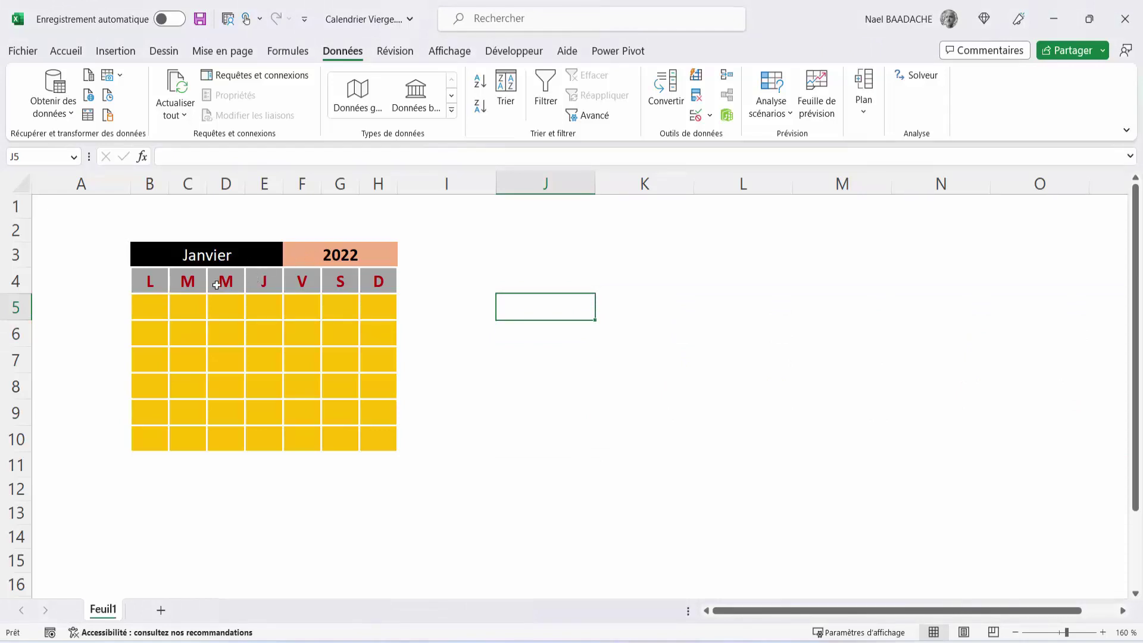
# Step: Enter =SEQUENCE(6;7;Date-JOURSEM(Date;2)+1;1) in B5 to fill six weeks of dates
pyautogui.click(157, 310)
pyautogui.write('=seq')
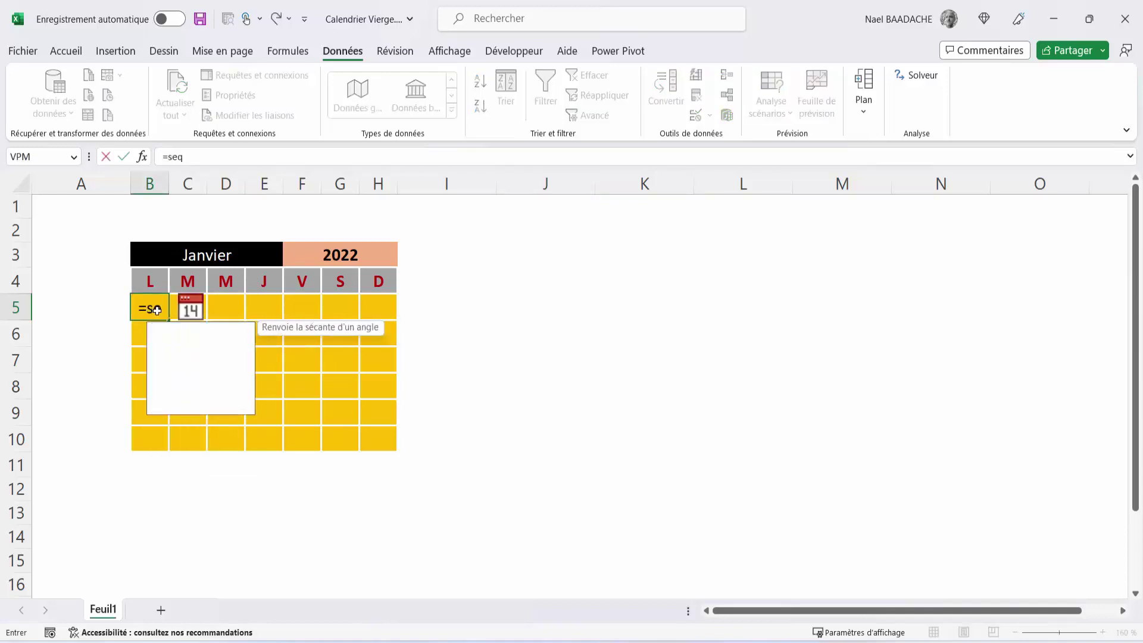
pyautogui.write('u')
pyautogui.press('Tab')
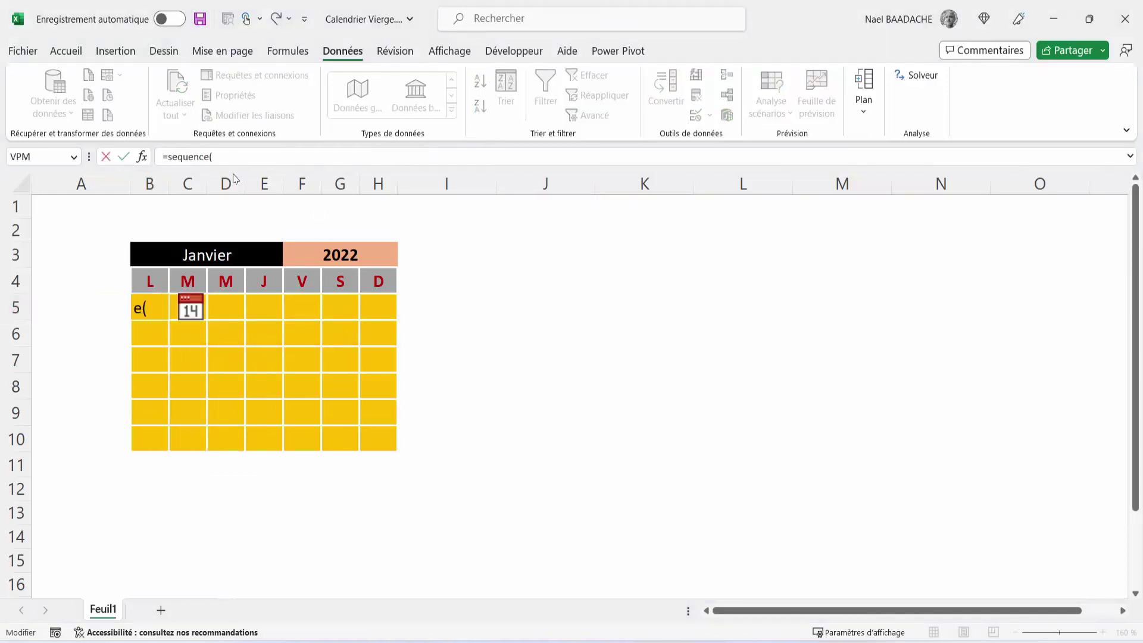
pyautogui.click(231, 158)
pyautogui.write('6')
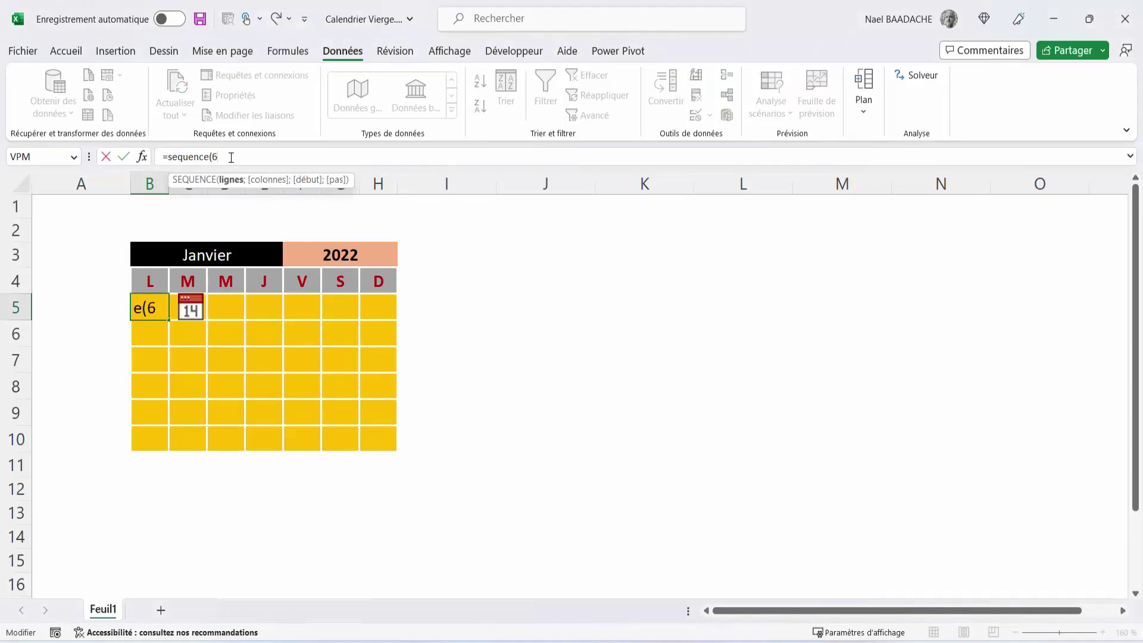
pyautogui.write(';7')
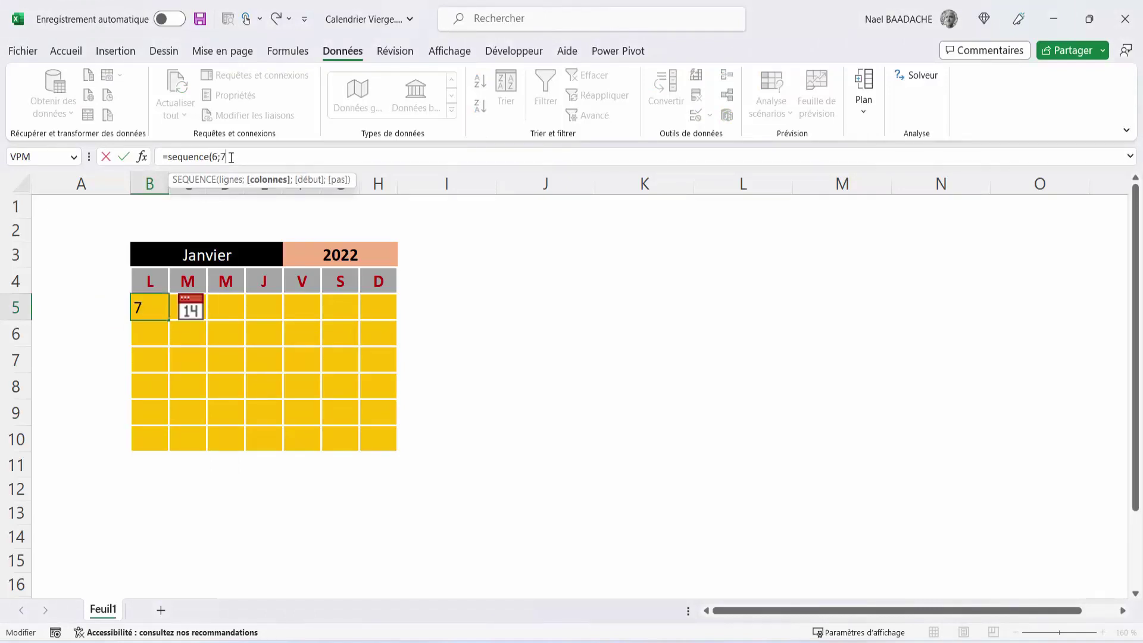
pyautogui.write(';')
pyautogui.write('D')
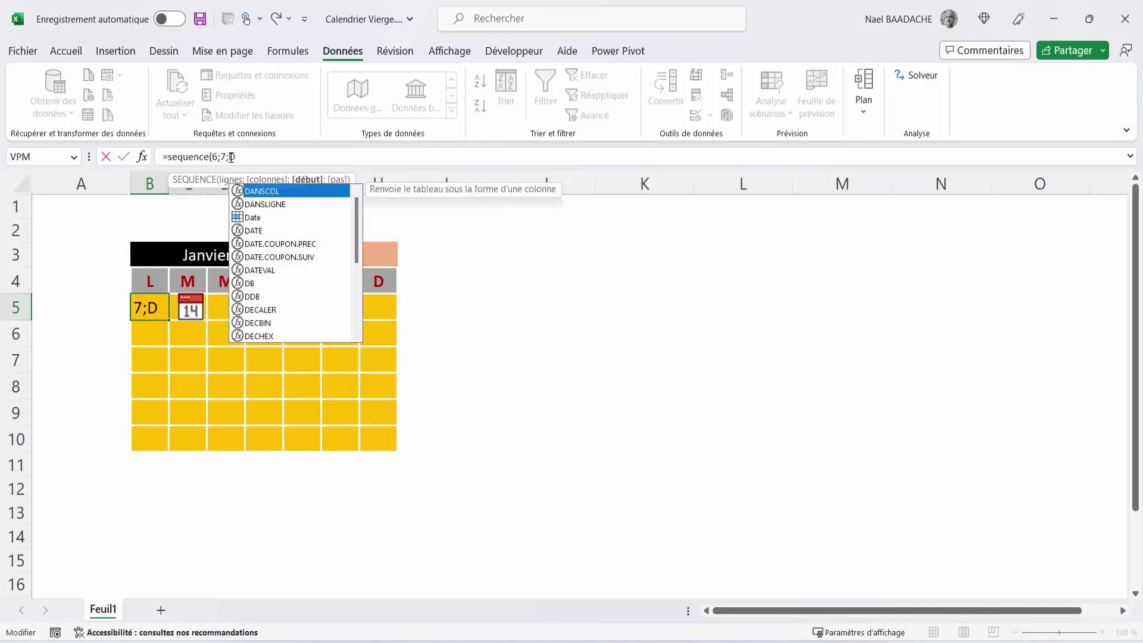
pyautogui.write('ate')
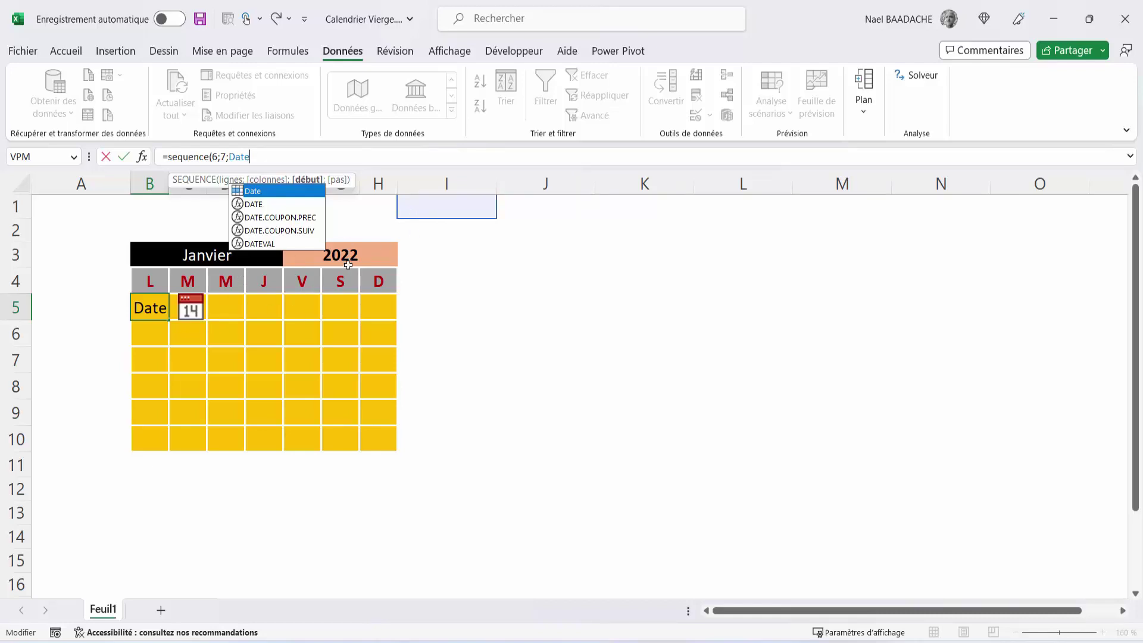
pyautogui.write('-')
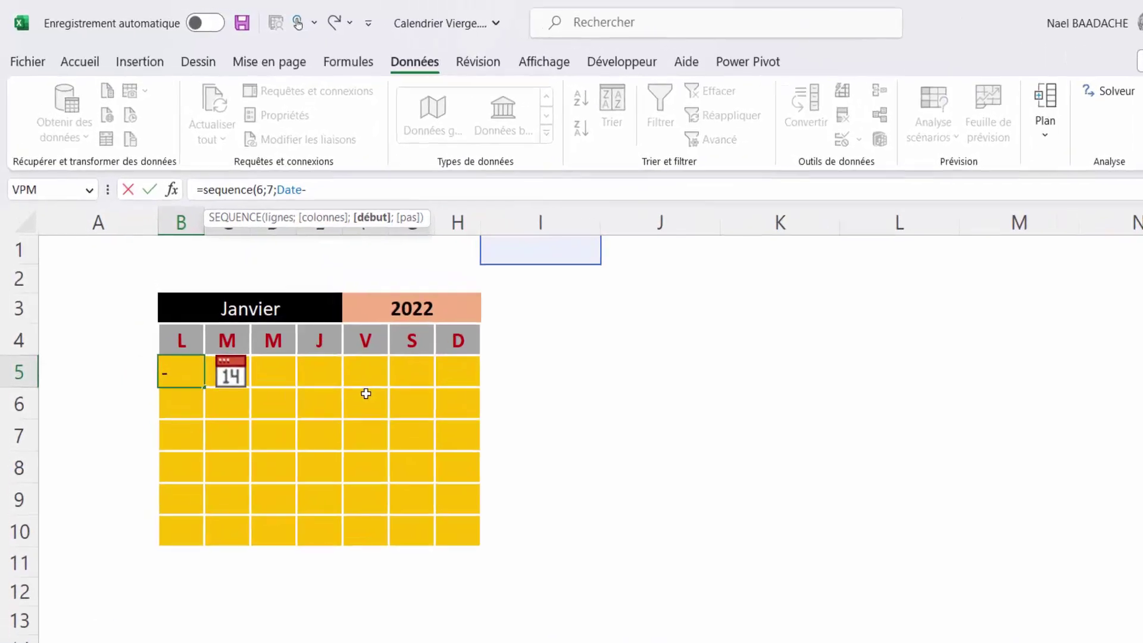
pyautogui.write('joursem')
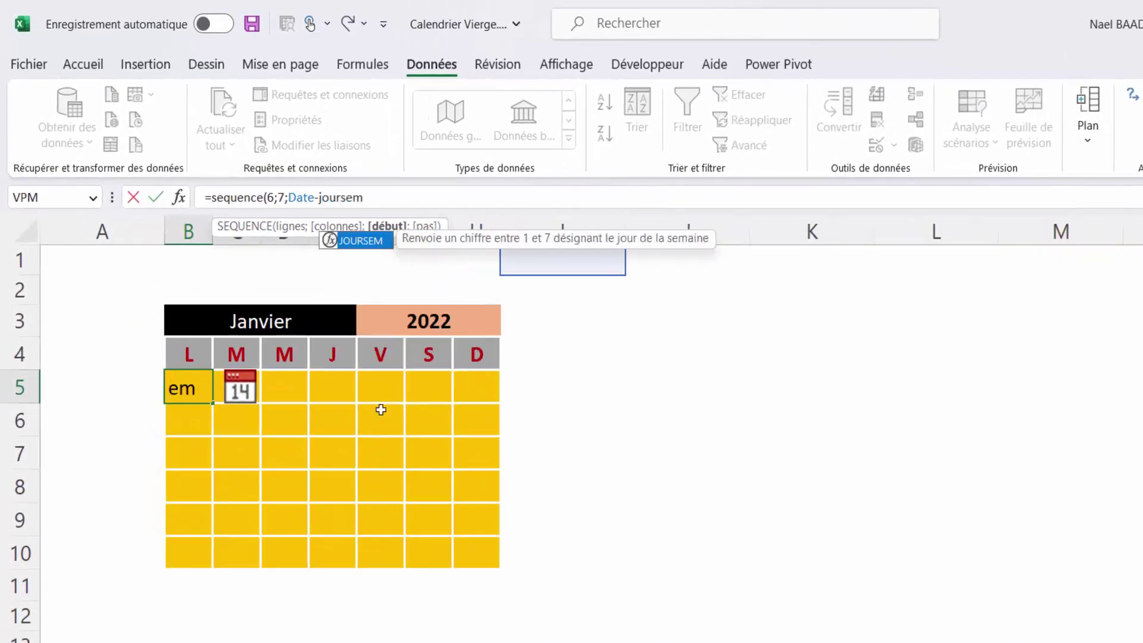
pyautogui.write('(')
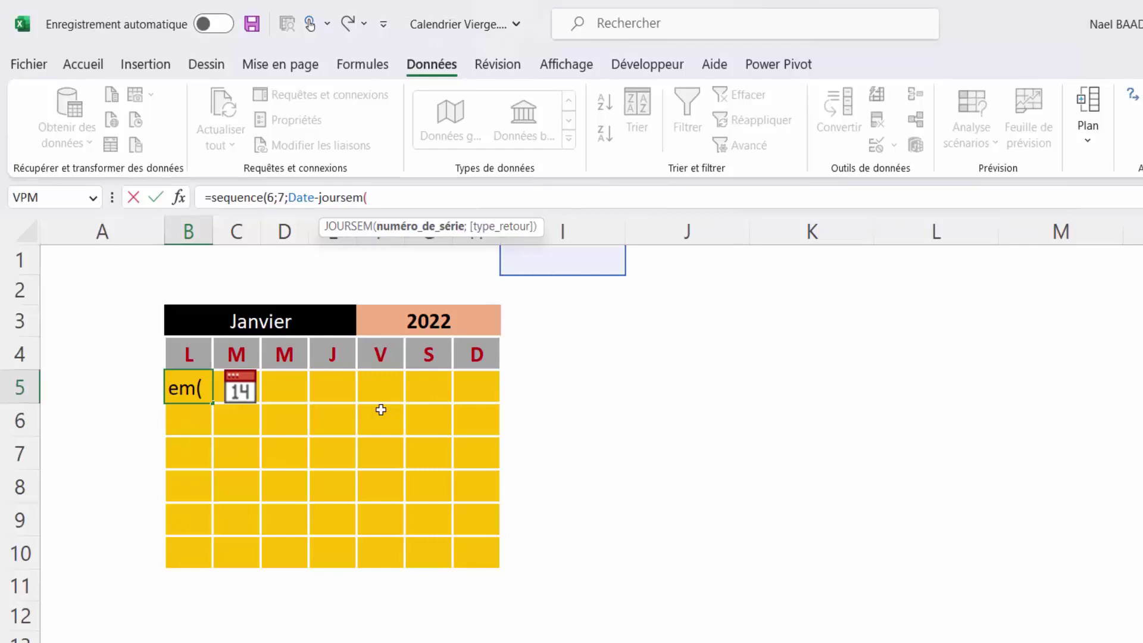
pyautogui.write('Date')
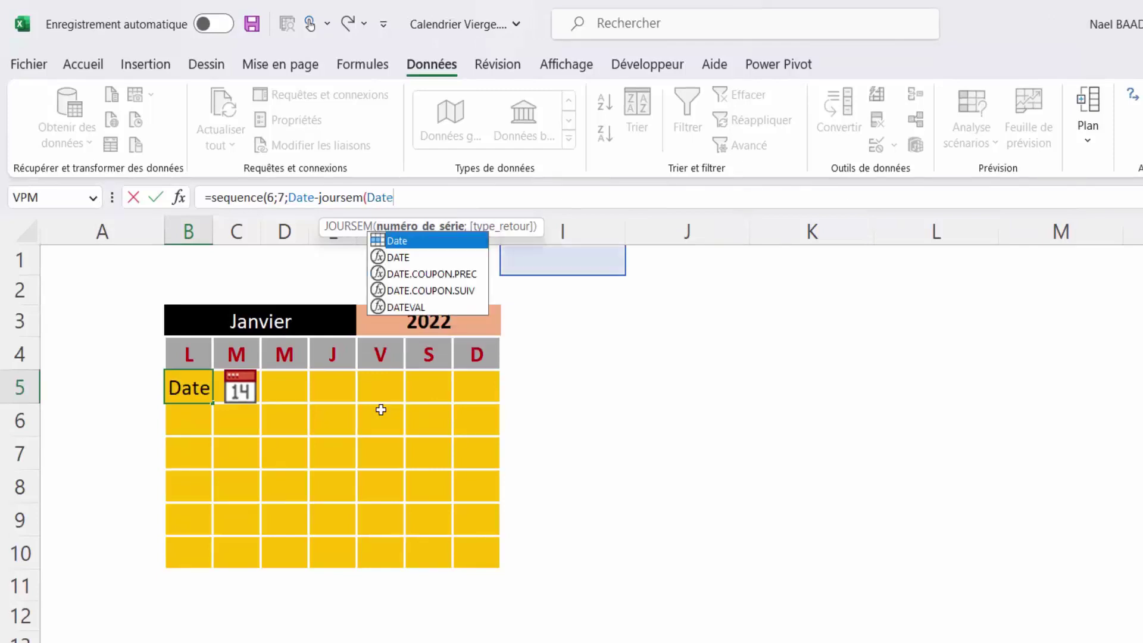
pyautogui.write(';')
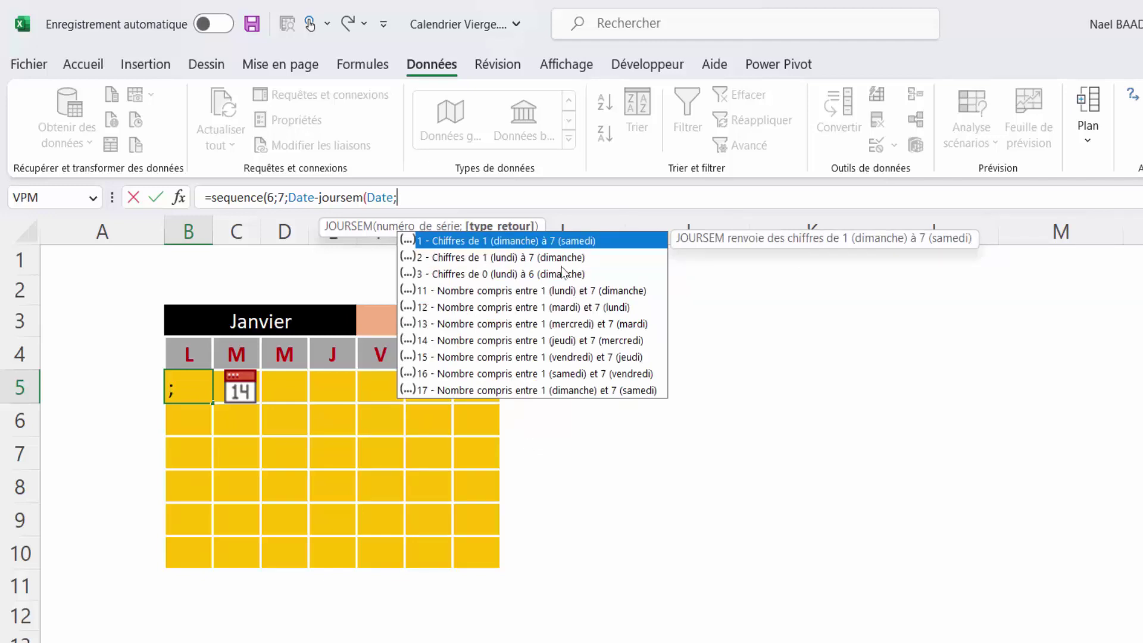
pyautogui.write('2')
pyautogui.write(')+')
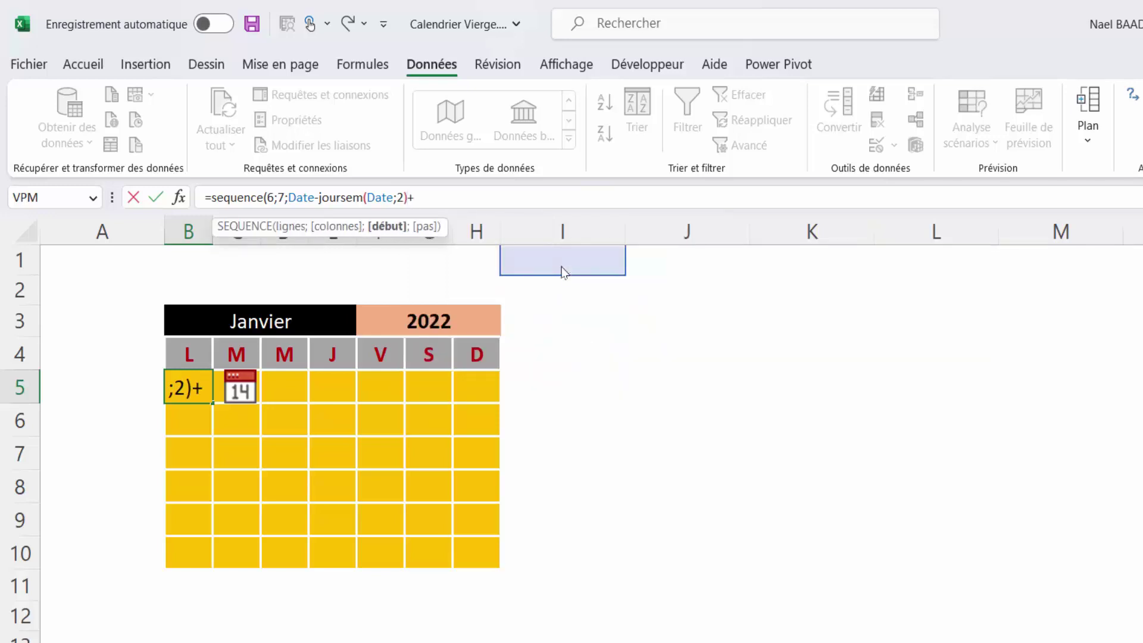
pyautogui.write('1;')
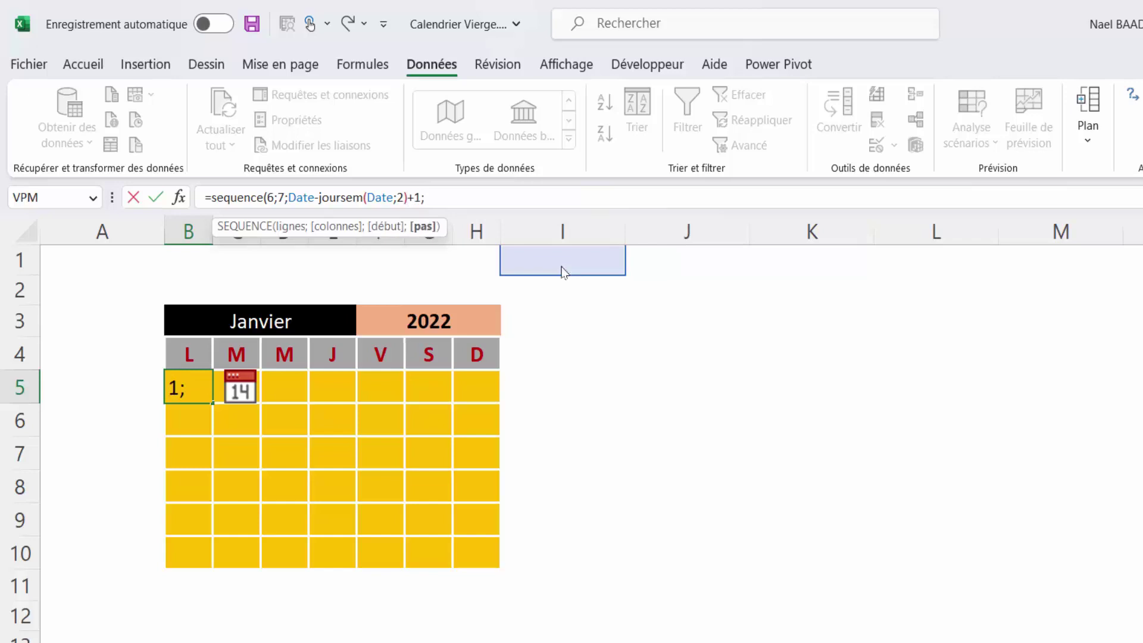
pyautogui.write('1')
pyautogui.write(')')
pyautogui.press('Return')
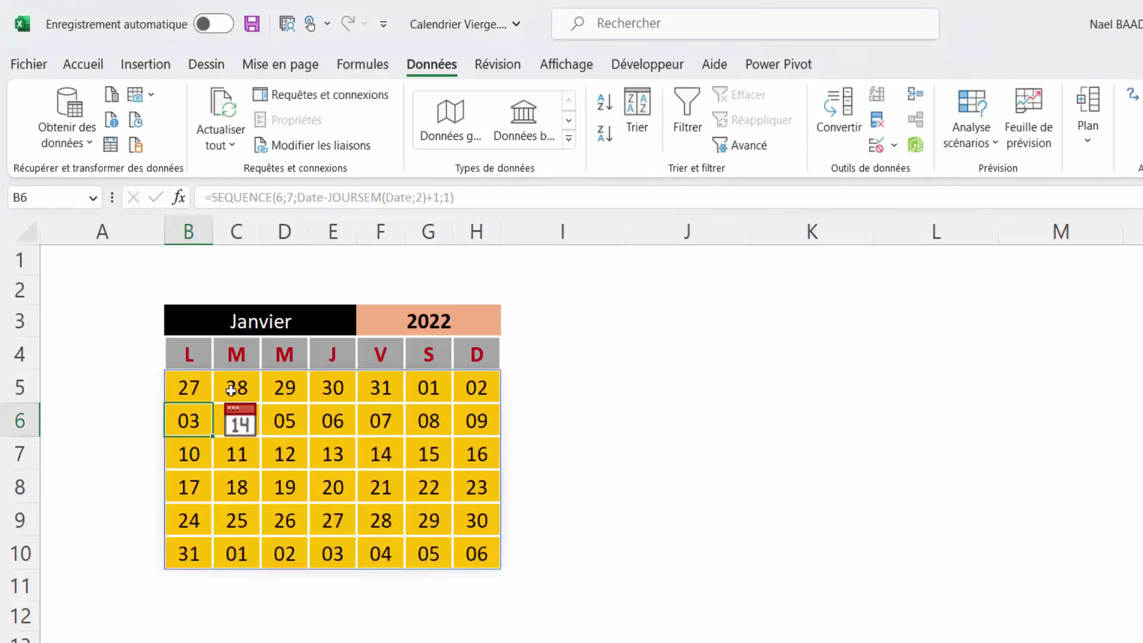
# Step: Check the SEQUENCE formula in B5, then select the full date grid B5:H10
pyautogui.click(190, 387)
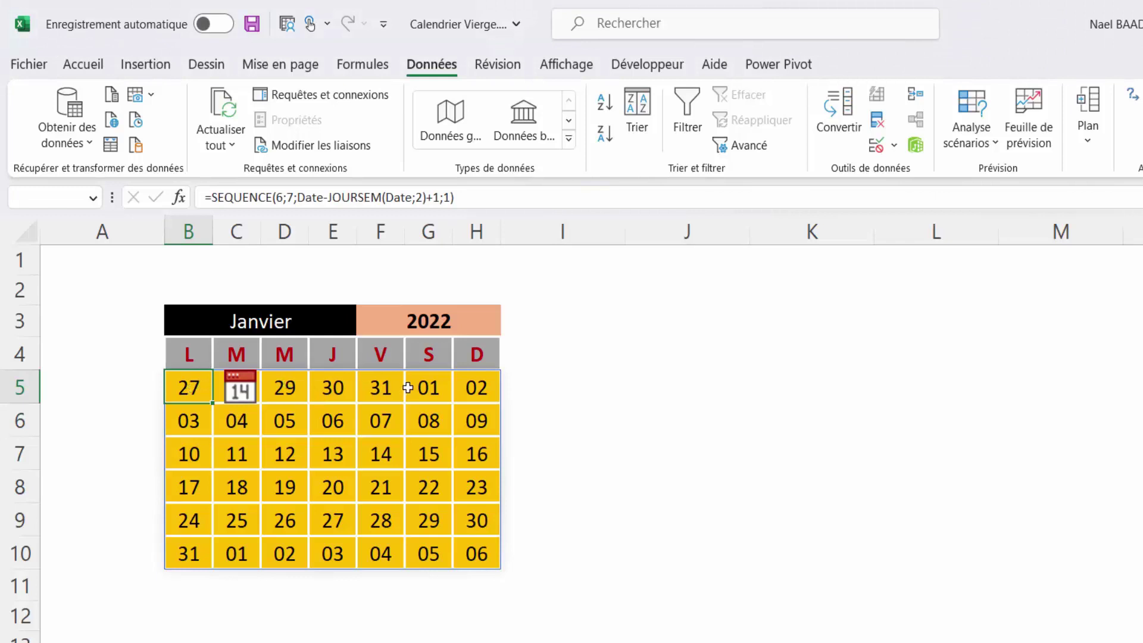
pyautogui.click(267, 321)
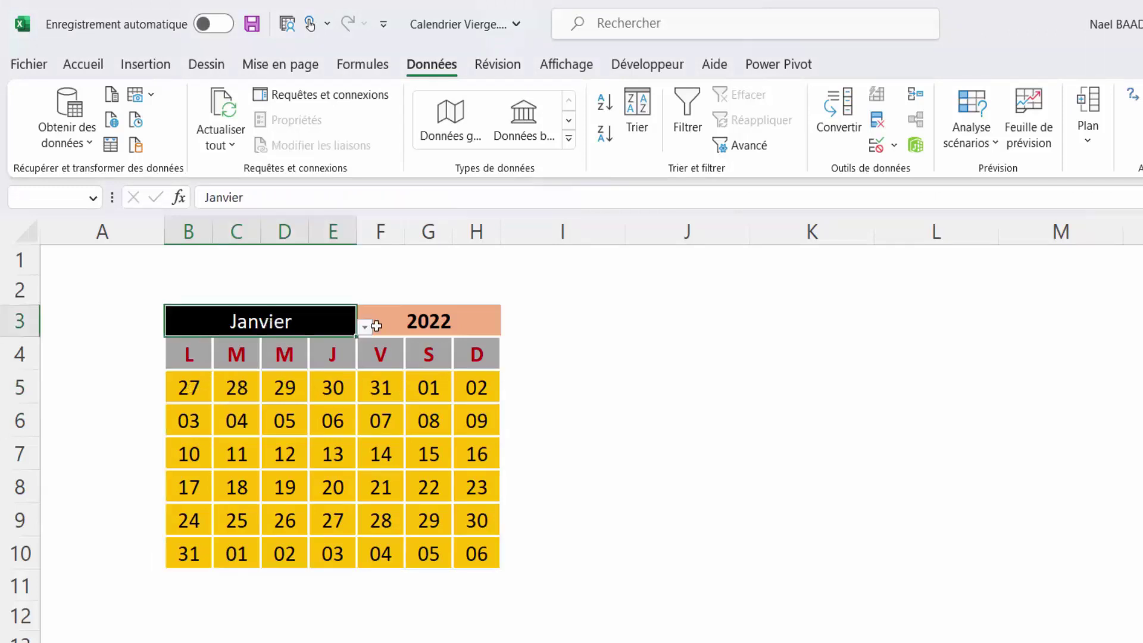
pyautogui.click(429, 328)
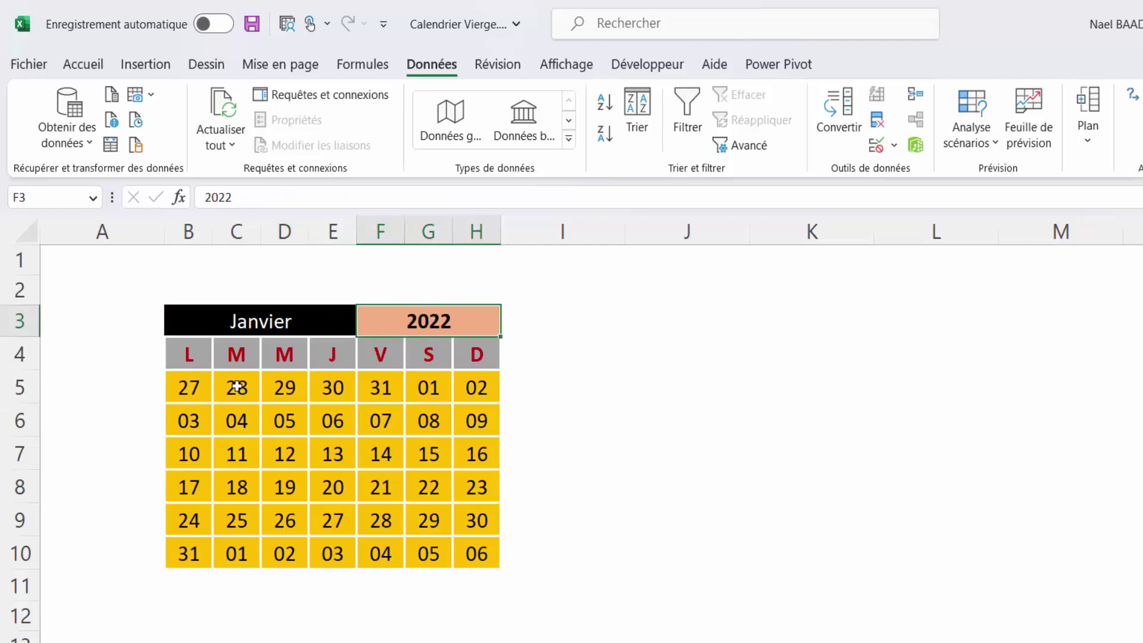
pyautogui.click(192, 390)
pyautogui.moveTo(193, 389); pyautogui.dragTo(381, 394)
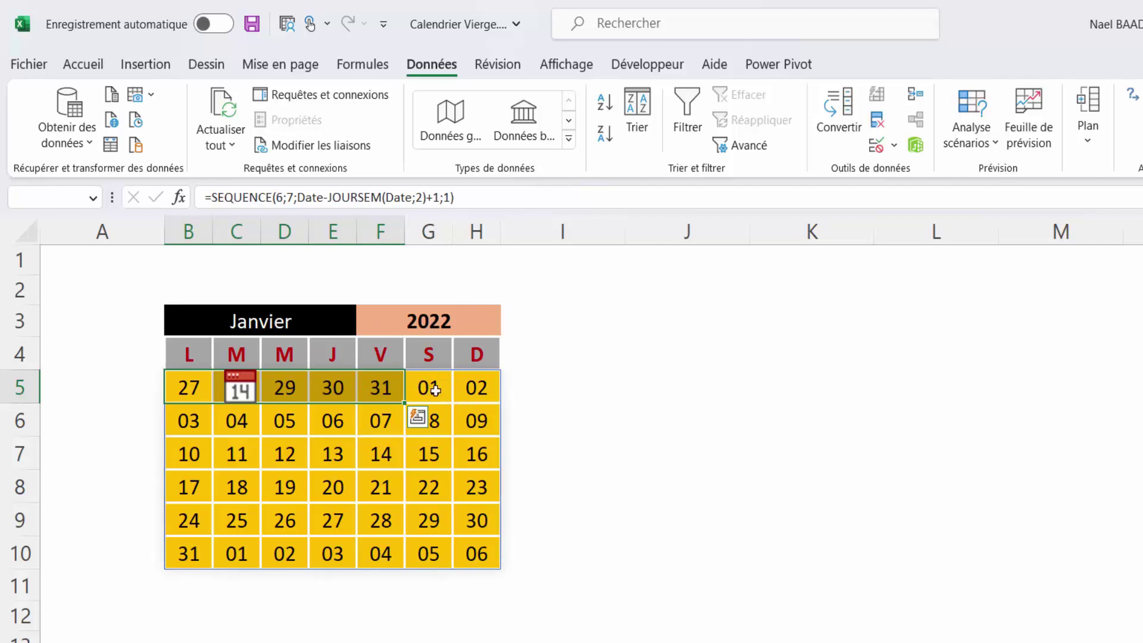
pyautogui.click(196, 390)
pyautogui.moveTo(195, 390); pyautogui.dragTo(381, 390)
pyautogui.click(316, 322)
pyautogui.click(365, 322)
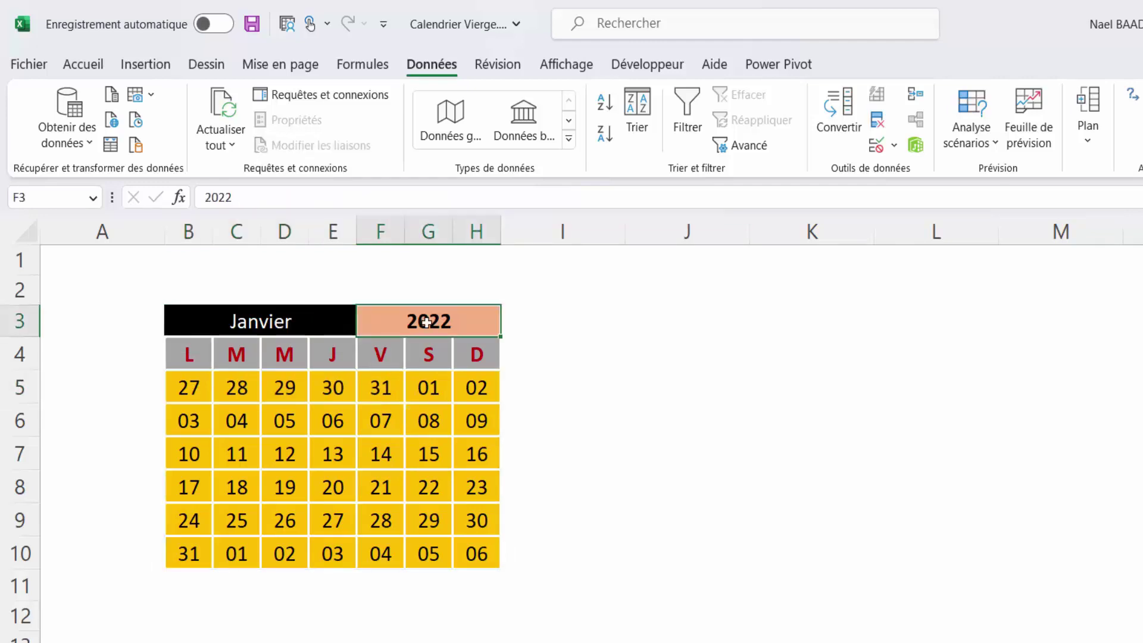
pyautogui.click(313, 417)
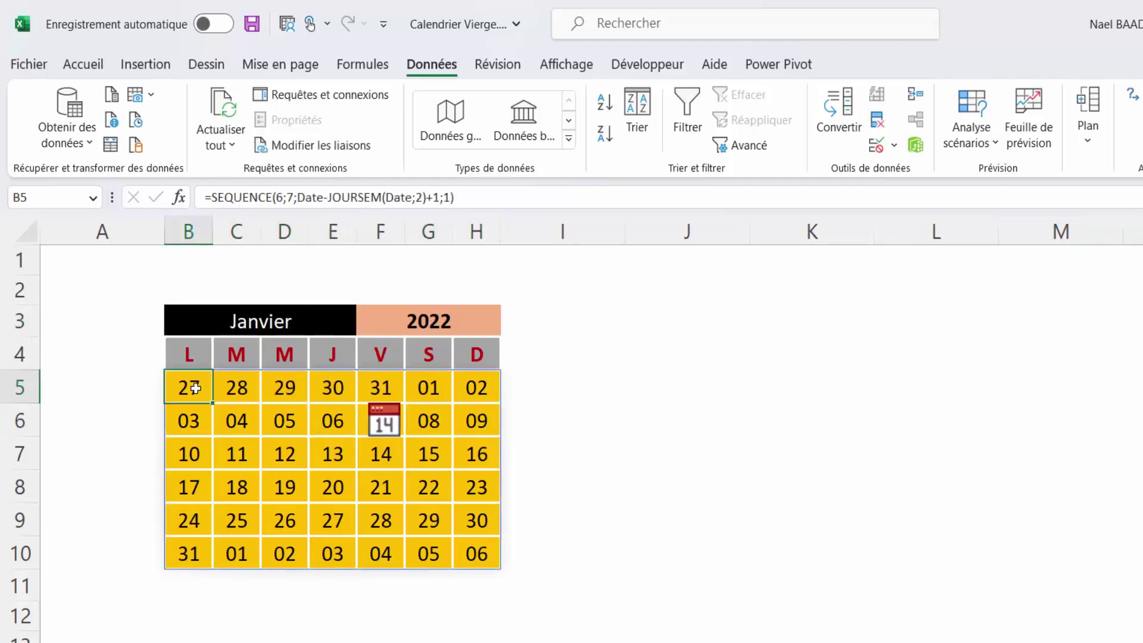
pyautogui.moveTo(192, 387)
pyautogui.mouseDown()
pyautogui.moveTo(449, 417)
pyautogui.moveTo(469, 553)
pyautogui.mouseUp()
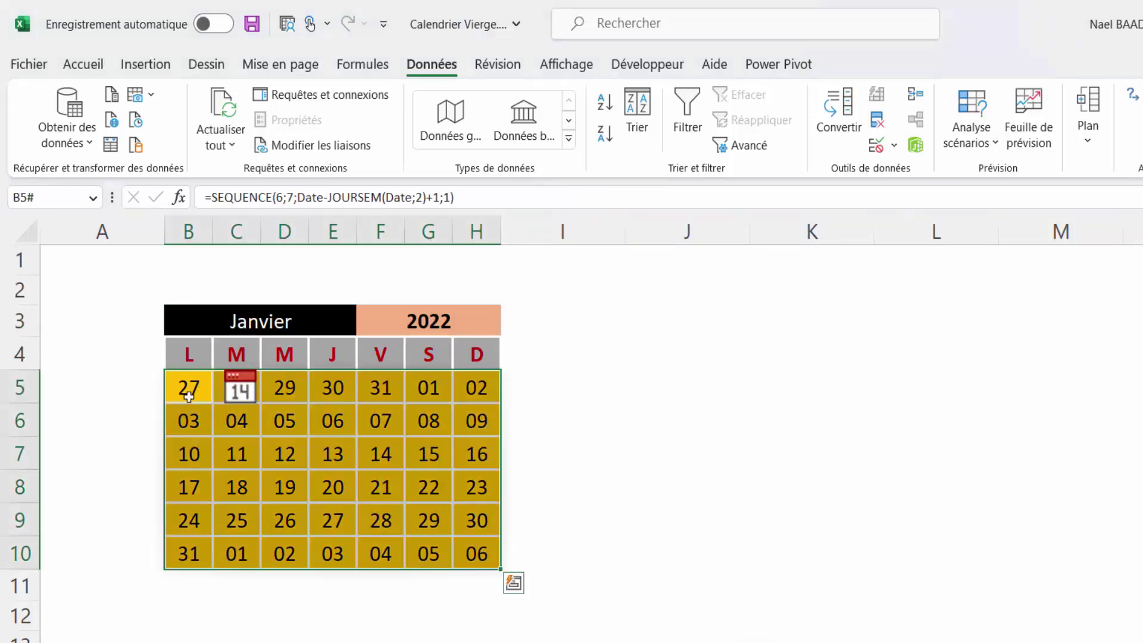
pyautogui.moveTo(188, 396); pyautogui.dragTo(497, 553)
# Step: Create a new conditional formatting rule that uses a formula to decide formatting
pyautogui.click(77, 64)
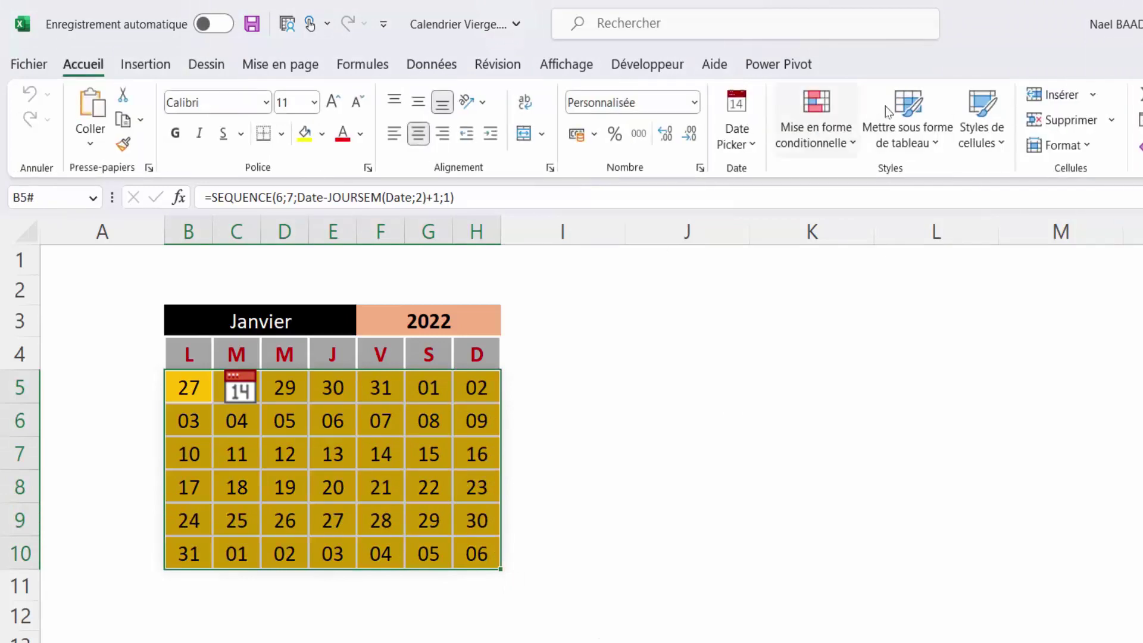
pyautogui.click(851, 143)
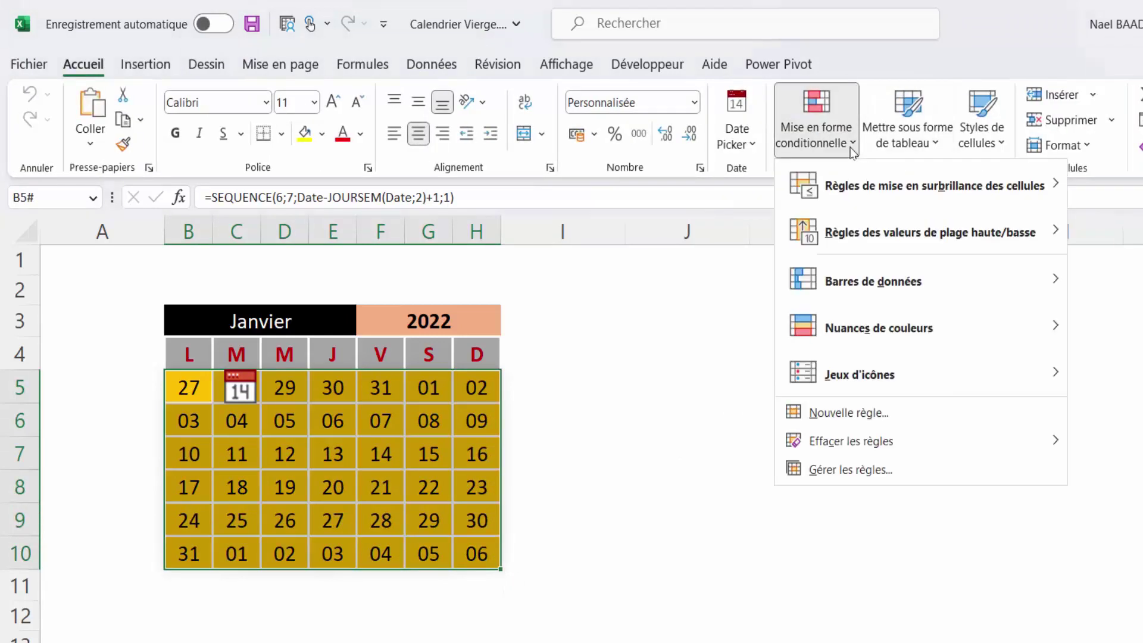
pyautogui.click(846, 413)
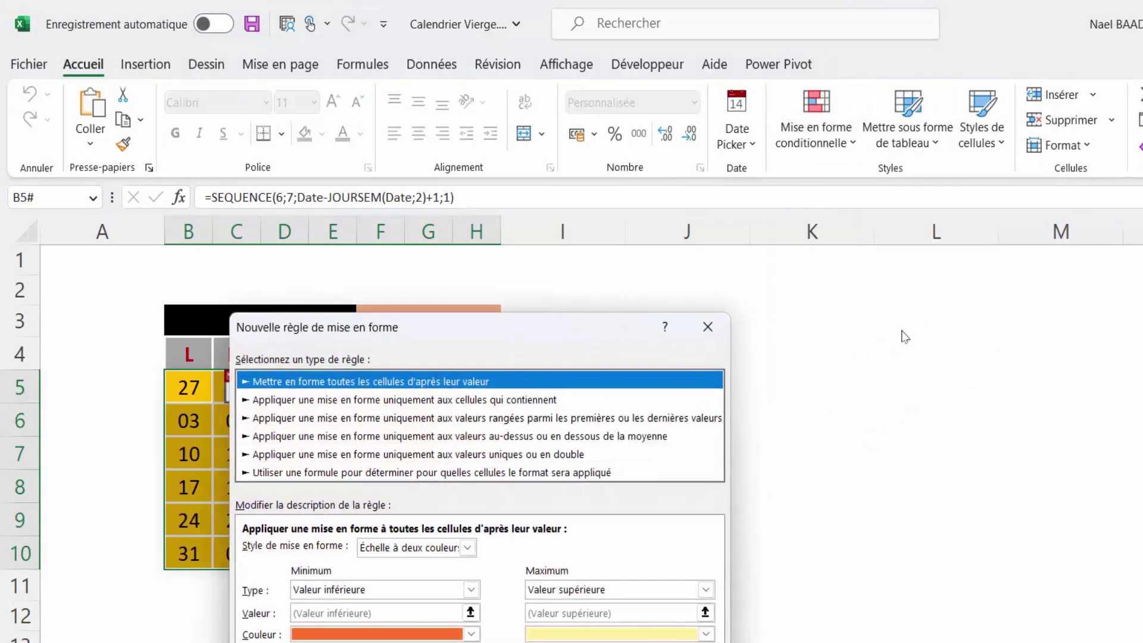
pyautogui.moveTo(580, 334); pyautogui.dragTo(879, 261)
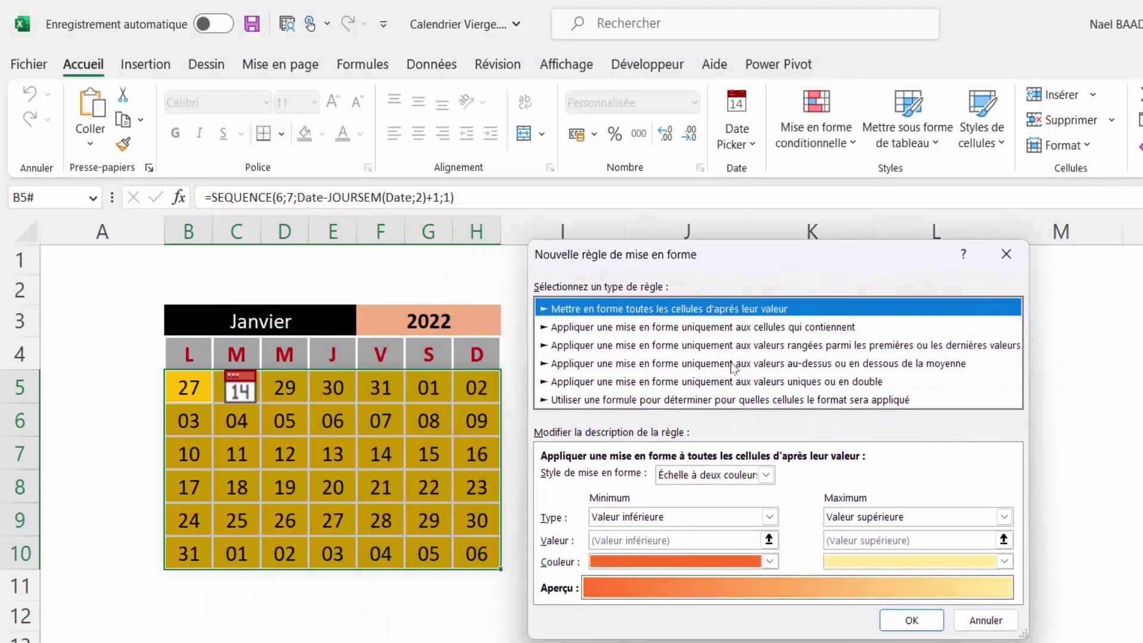
pyautogui.click(568, 401)
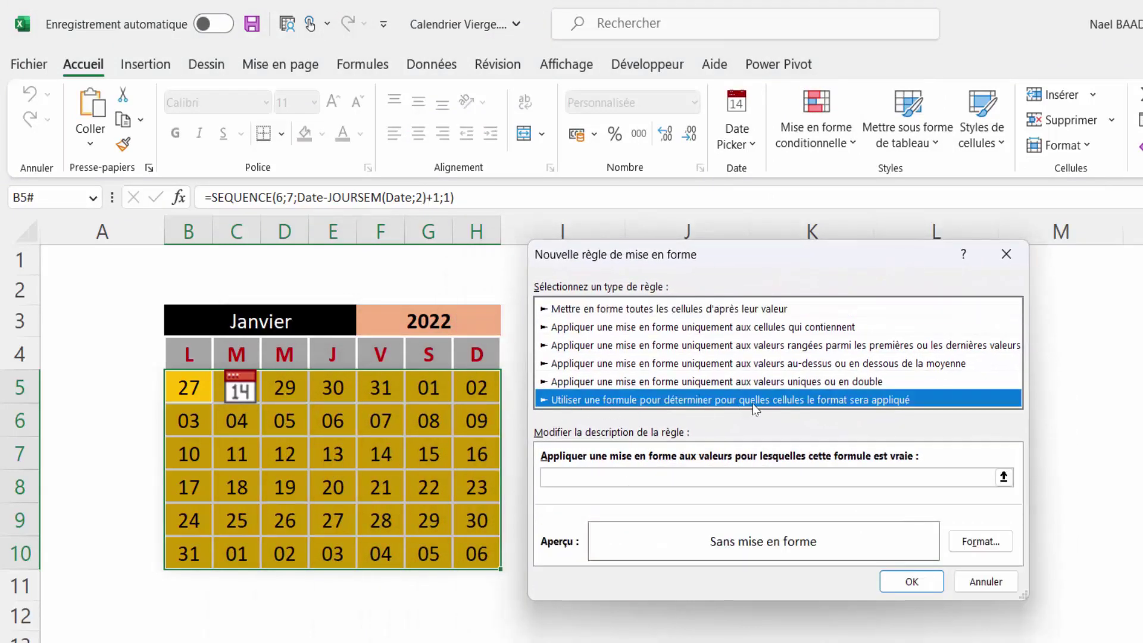
# Step: Write the rule formula =mois(B5)<>mois(Date) with B5 as a relative reference
pyautogui.click(666, 474)
pyautogui.click(573, 480)
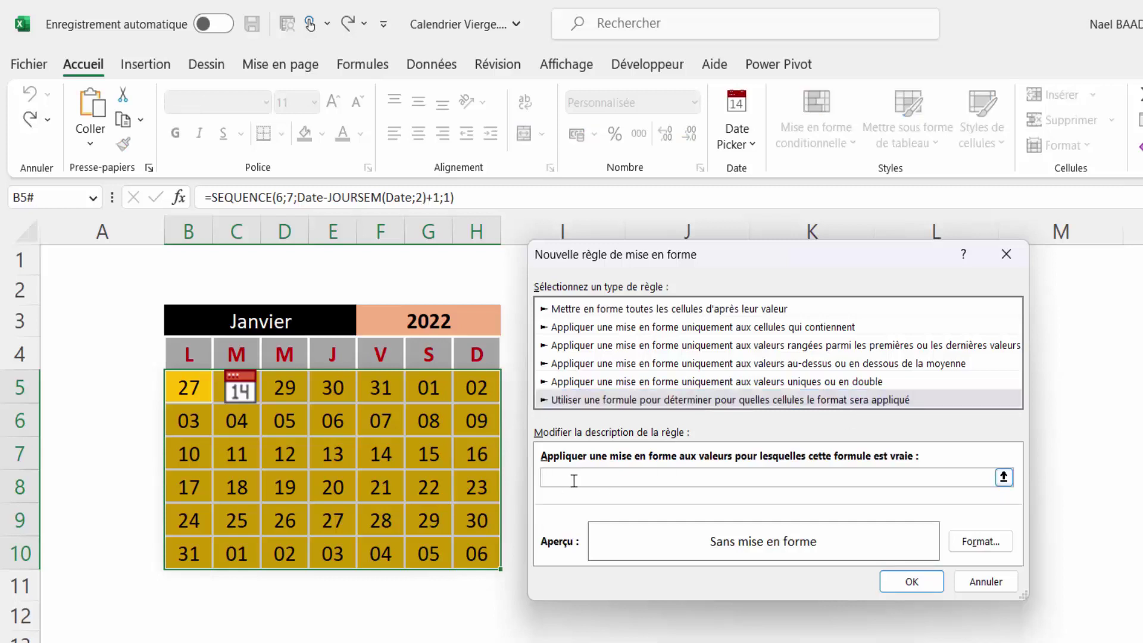
pyautogui.write('=mois')
pyautogui.write('(')
pyautogui.click(186, 391)
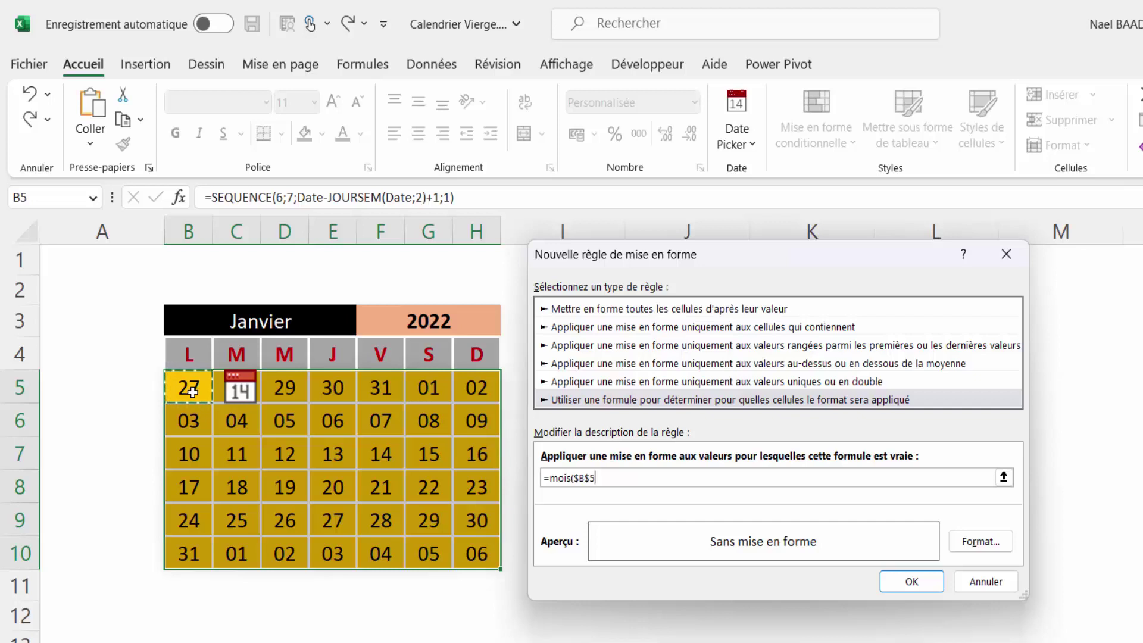
pyautogui.press('F4')
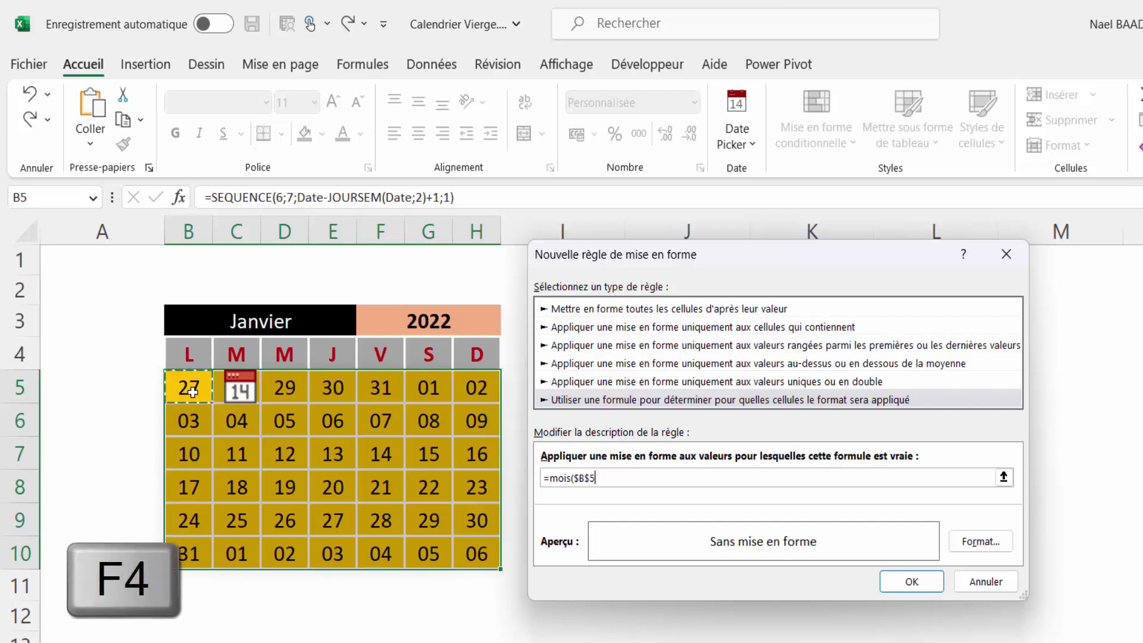
pyautogui.press('F4')
pyautogui.press('F4')
pyautogui.write(')<')
pyautogui.moveTo(795, 265); pyautogui.dragTo(823, 342)
pyautogui.write('>mois(D')
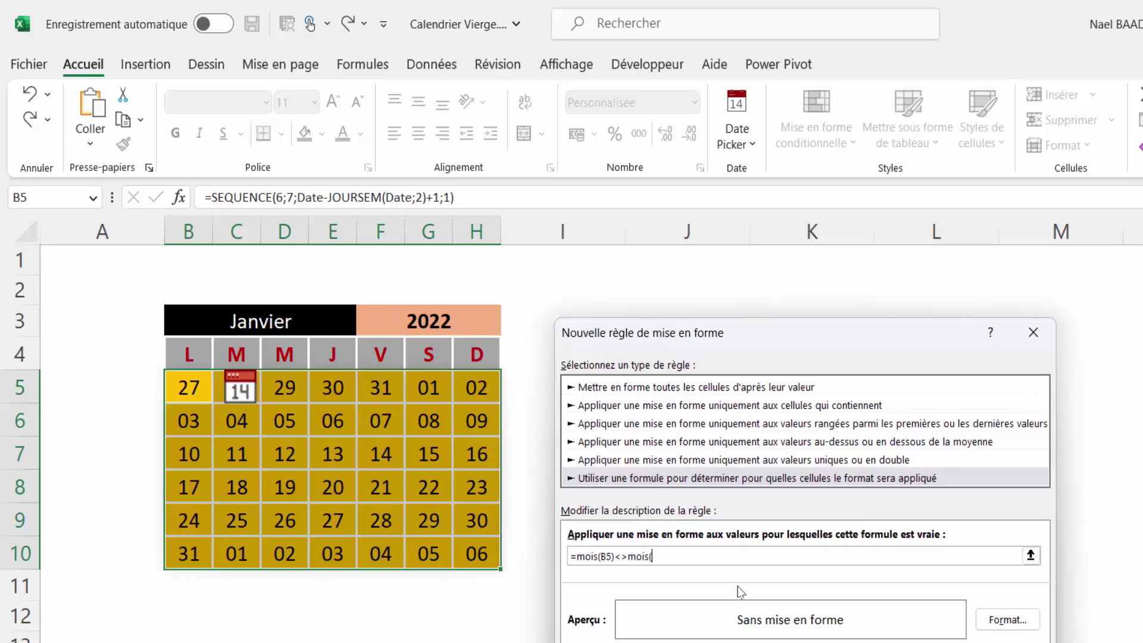
pyautogui.write('ate')
# Step: Give the rule the custom number format ; and apply it, leaving only January days 01–31
pyautogui.click(1015, 621)
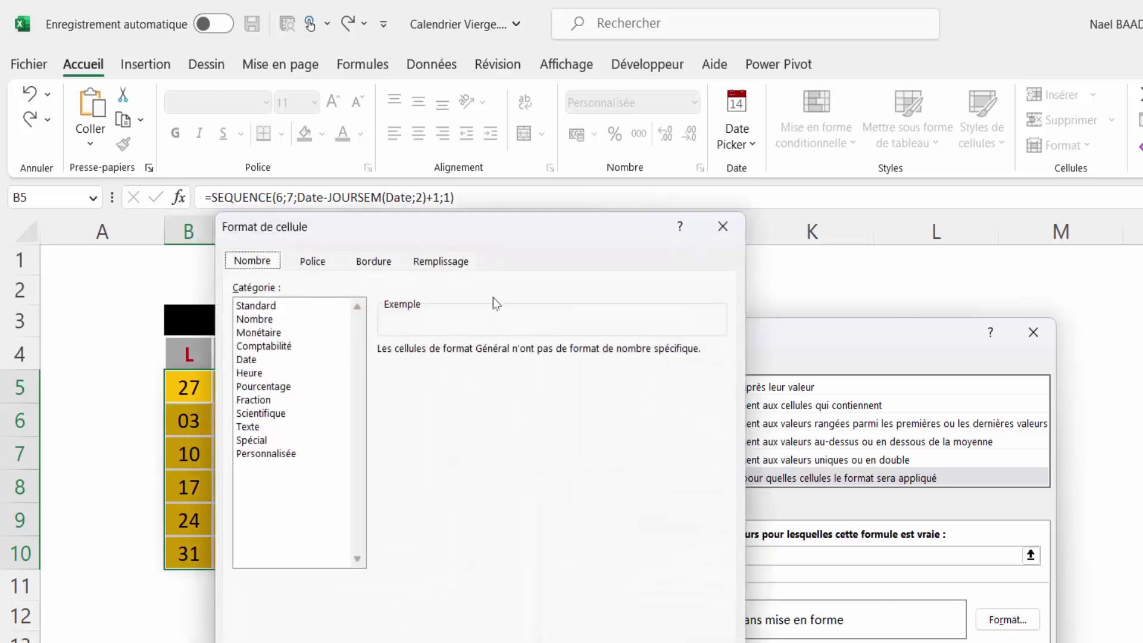
pyautogui.moveTo(490, 233)
pyautogui.mouseDown()
pyautogui.moveTo(823, 273)
pyautogui.moveTo(839, 263)
pyautogui.mouseUp()
pyautogui.click(620, 491)
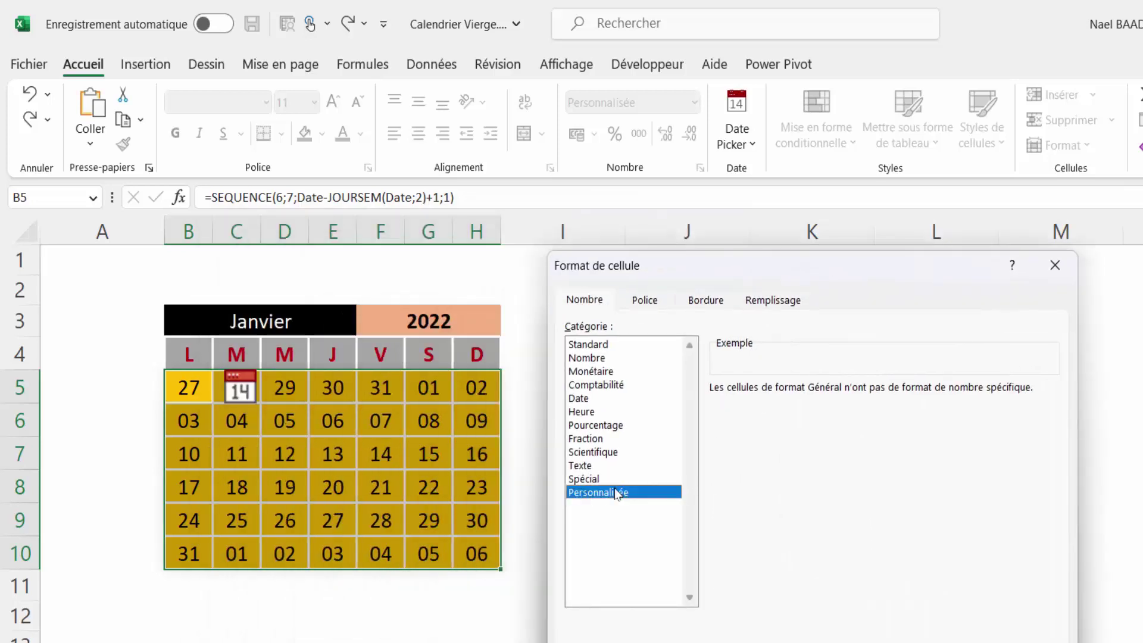
pyautogui.moveTo(768, 406); pyautogui.dragTo(685, 407)
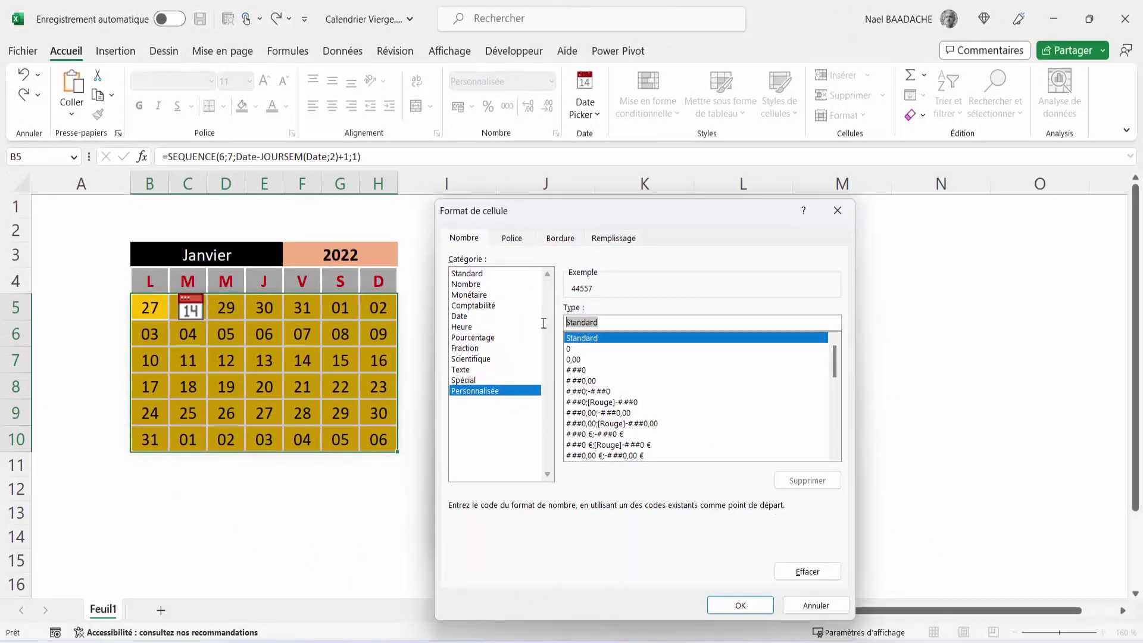
pyautogui.write(';;;')
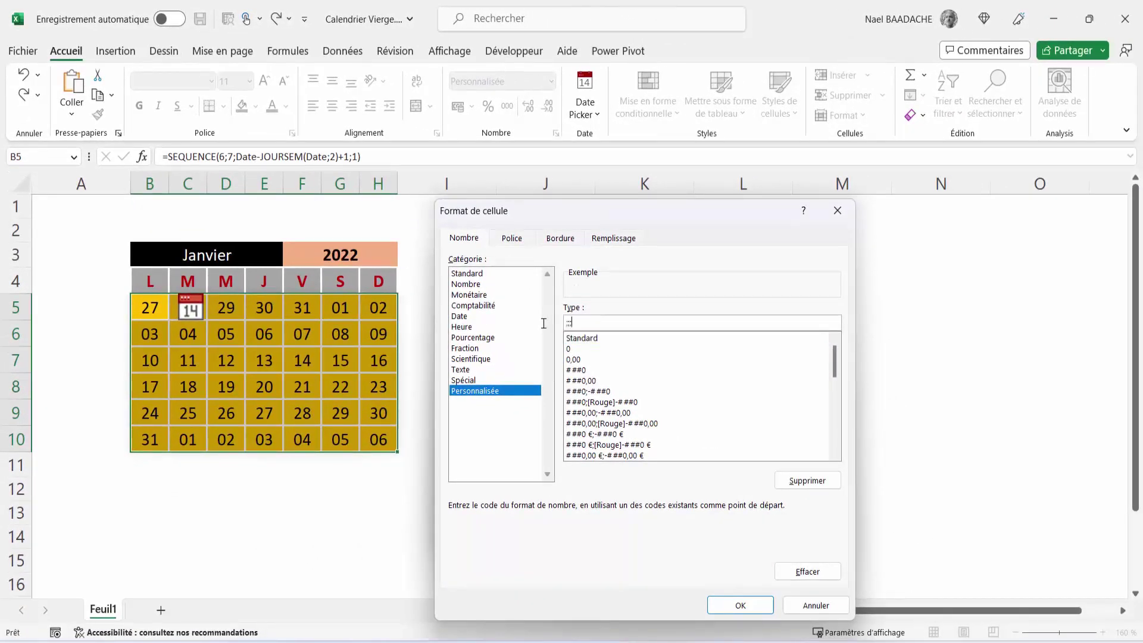
pyautogui.click(740, 605)
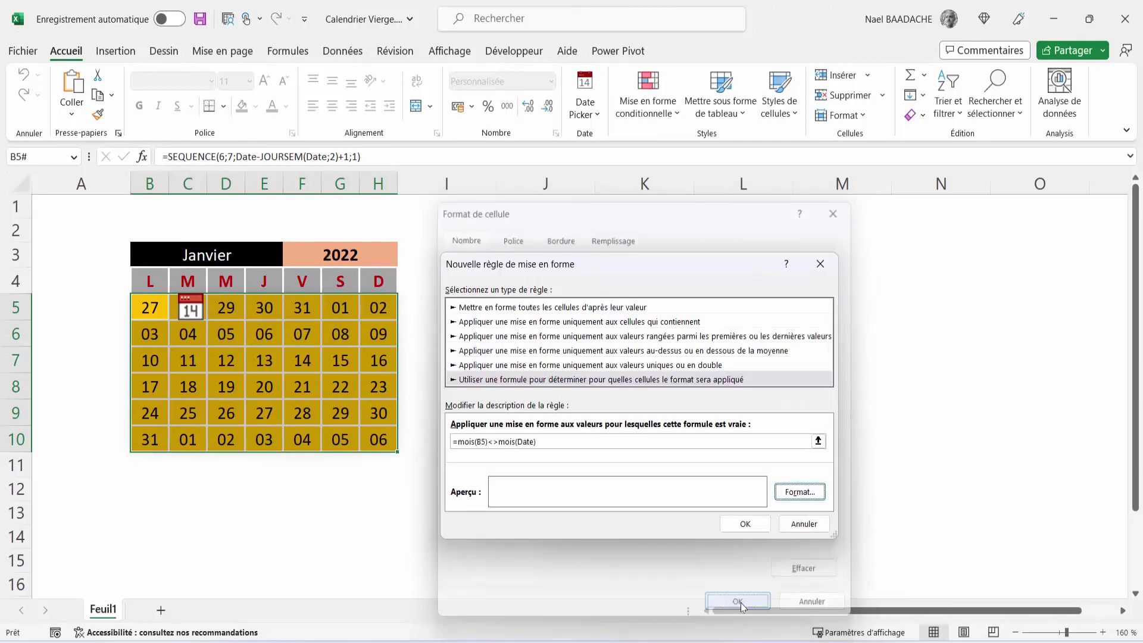
pyautogui.click(743, 526)
pyautogui.click(442, 559)
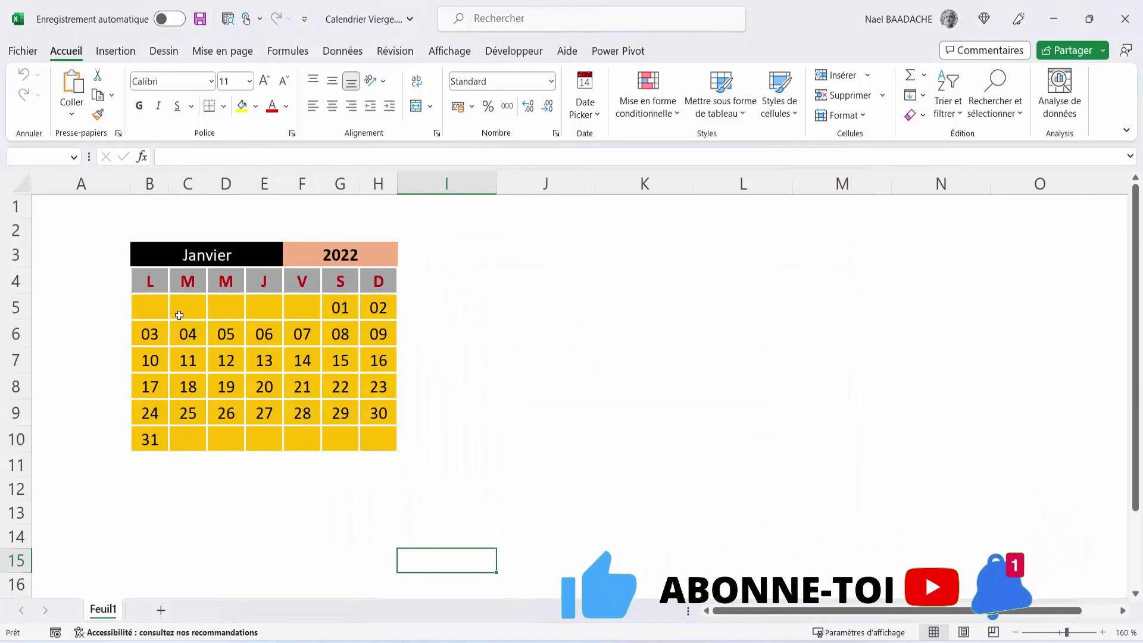
# Step: Choose Mai from the B3 month list and enter 2023 as the year in F3
pyautogui.click(230, 250)
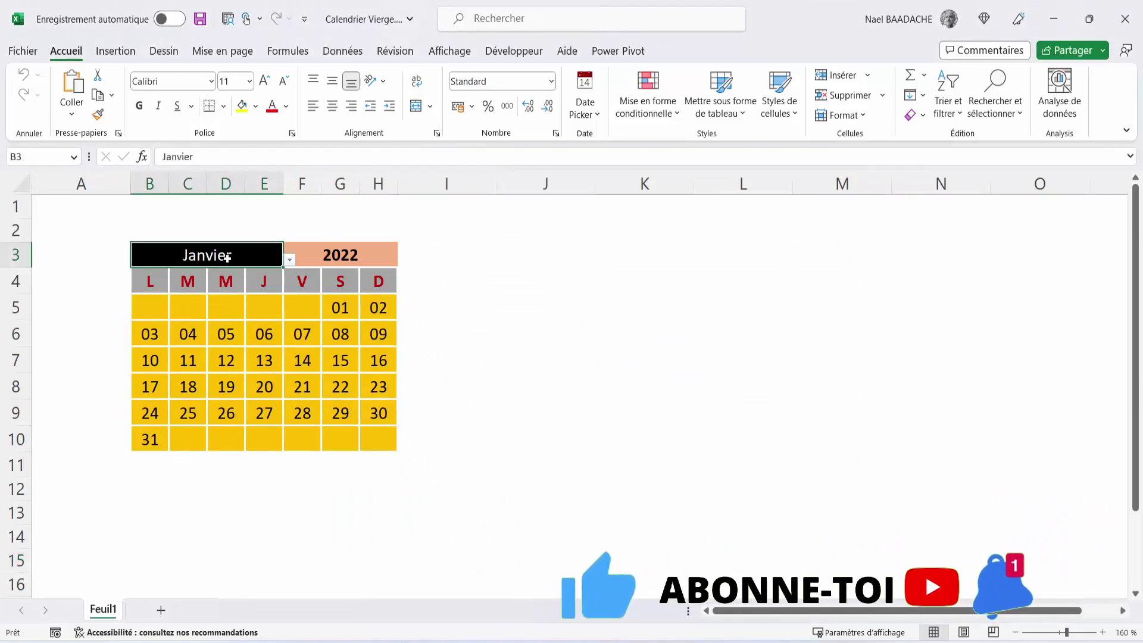
pyautogui.click(327, 253)
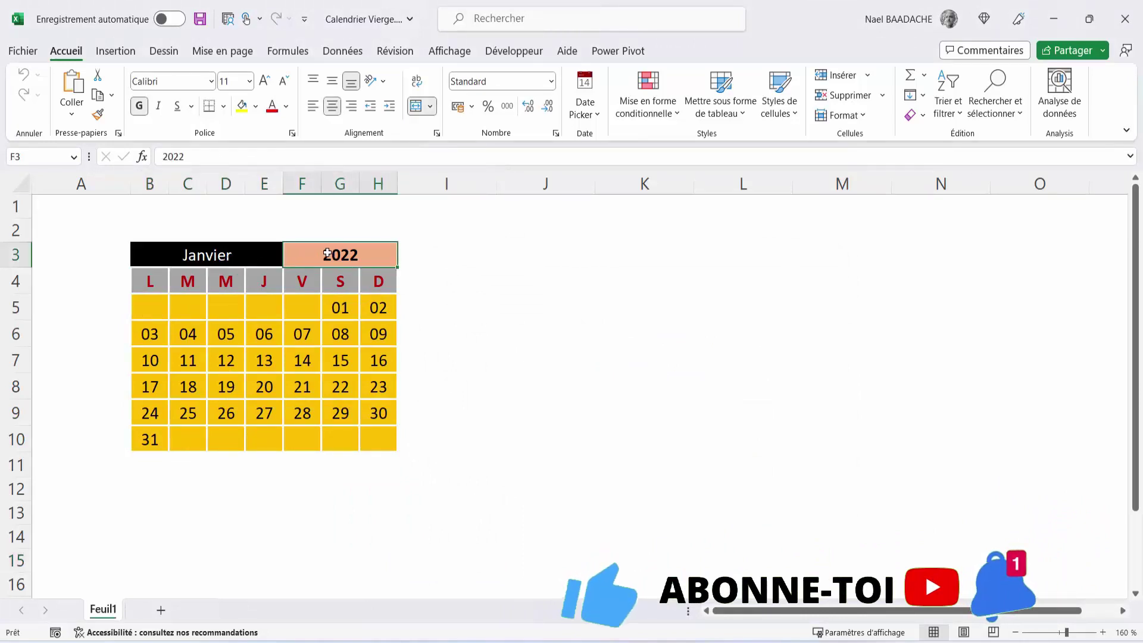
pyautogui.click(255, 256)
pyautogui.click(288, 260)
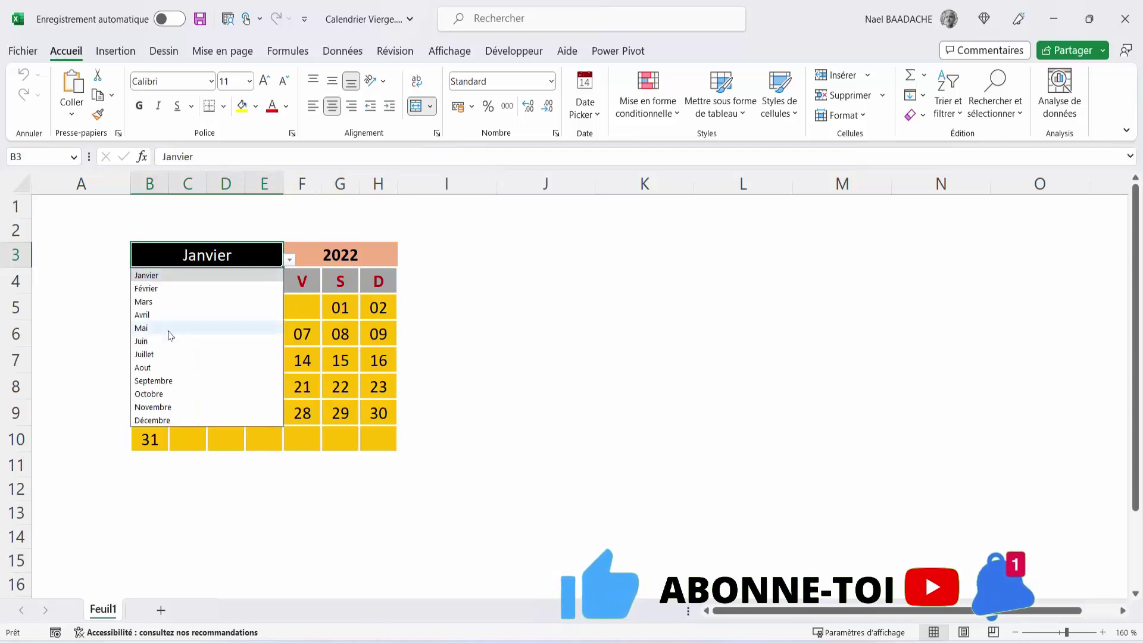
pyautogui.click(170, 329)
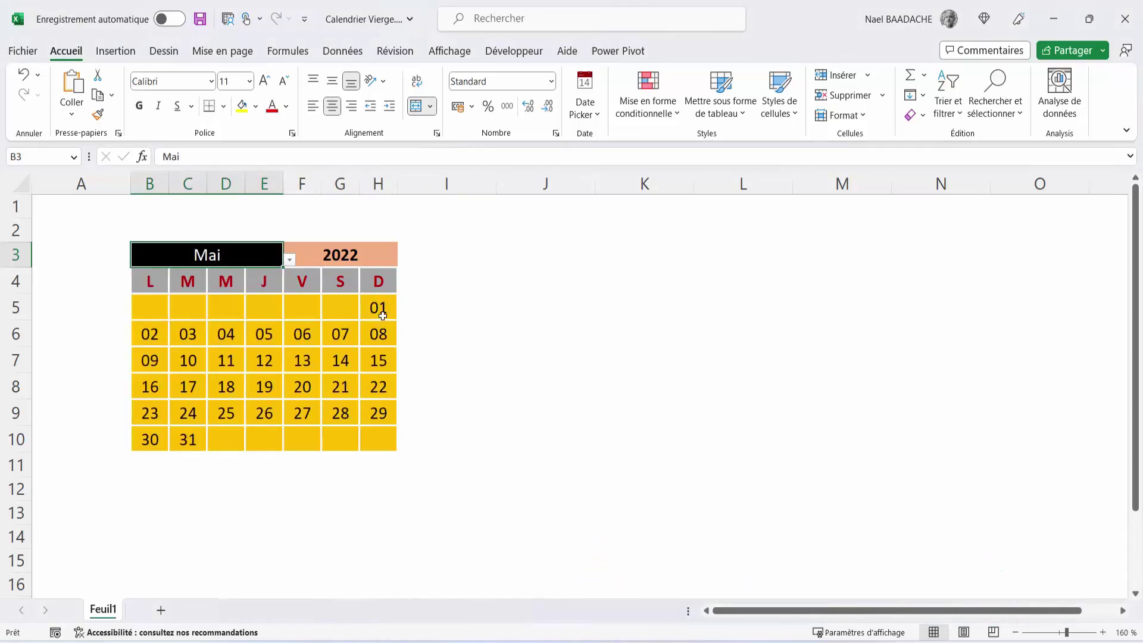
pyautogui.click(345, 254)
pyautogui.write('2023')
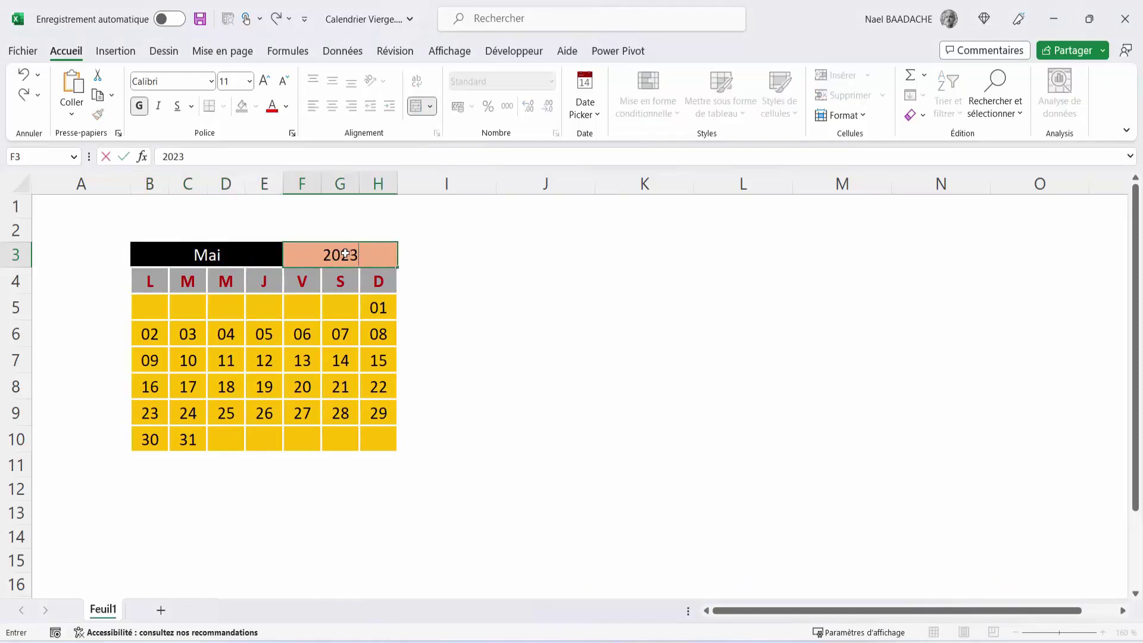
pyautogui.press('Return')
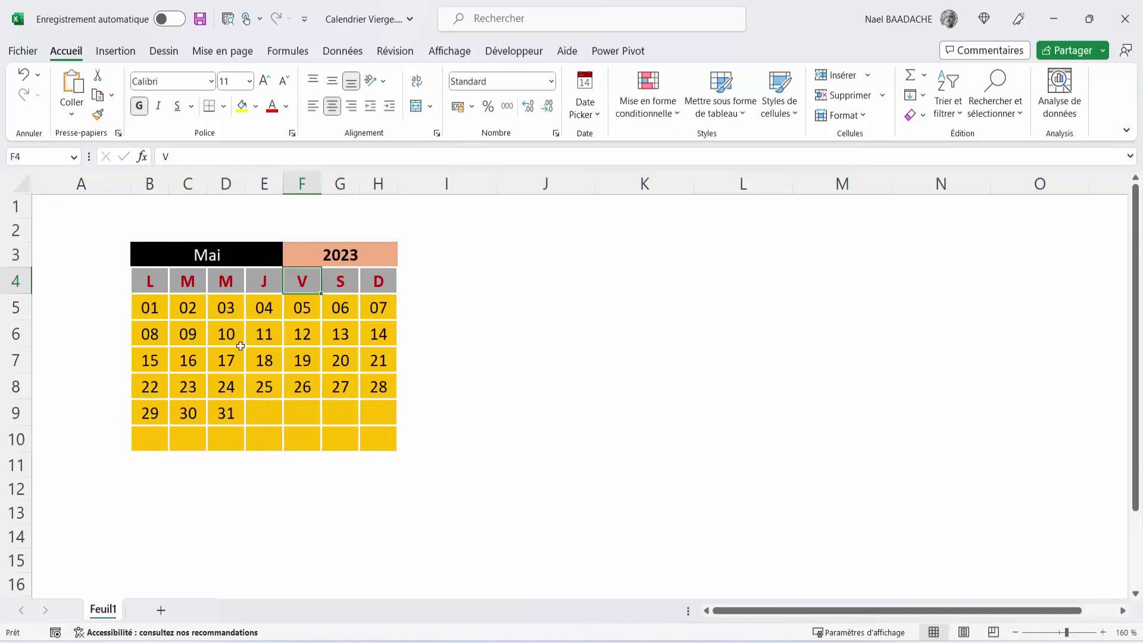